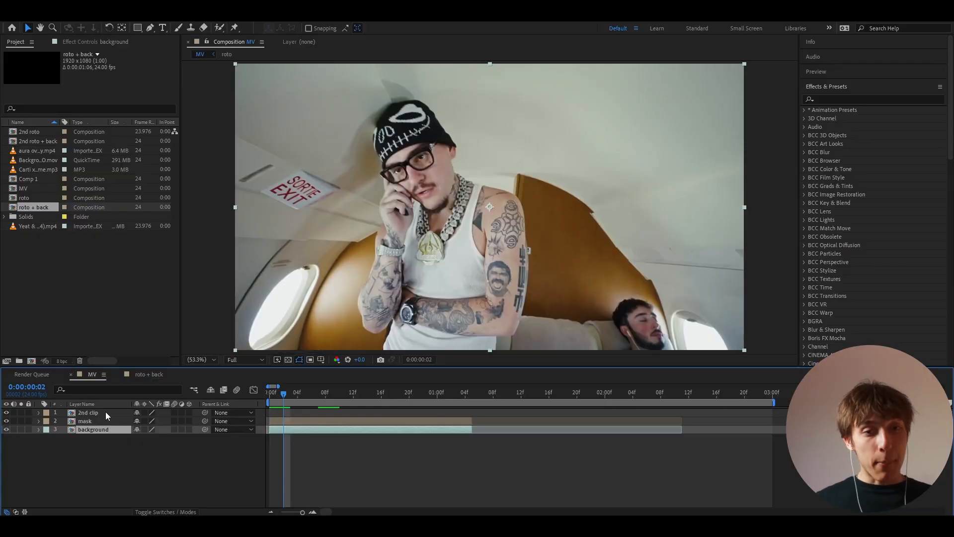
pyautogui.click(76, 423)
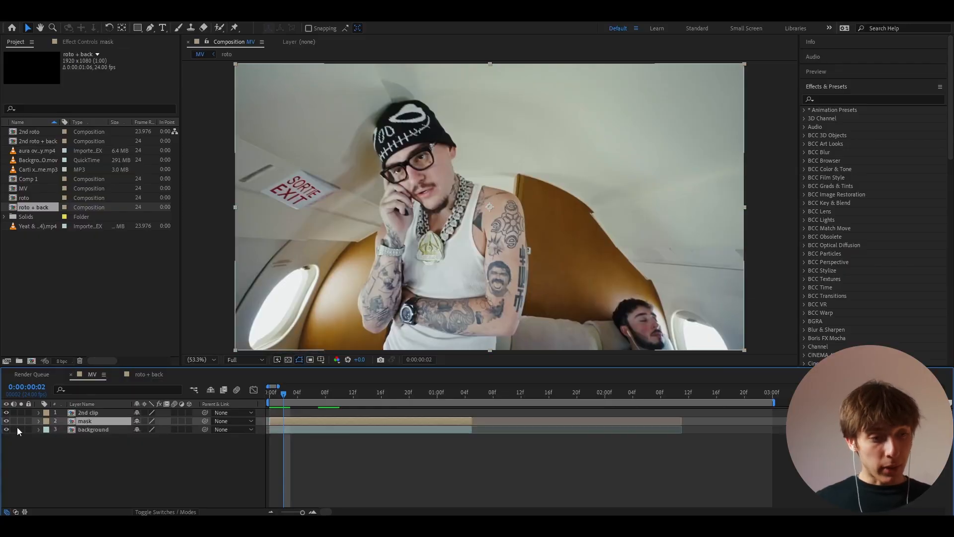
pyautogui.click(80, 428)
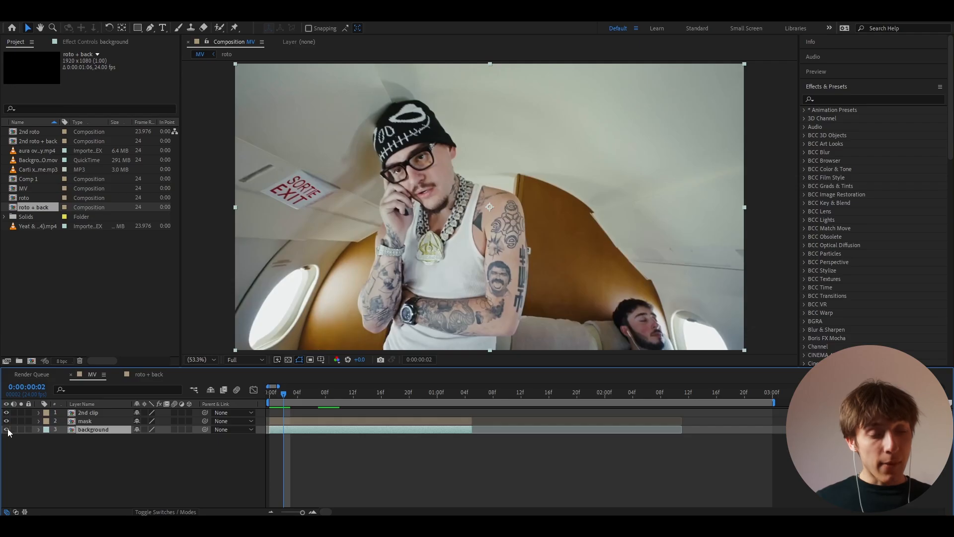
pyautogui.click(7, 428)
pyautogui.moveTo(284, 394); pyautogui.dragTo(246, 417)
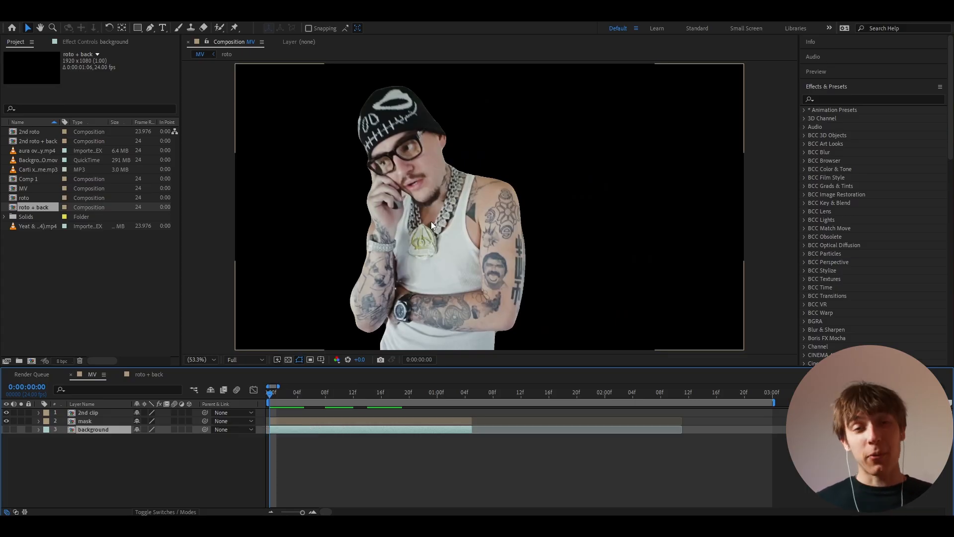
pyautogui.click(6, 429)
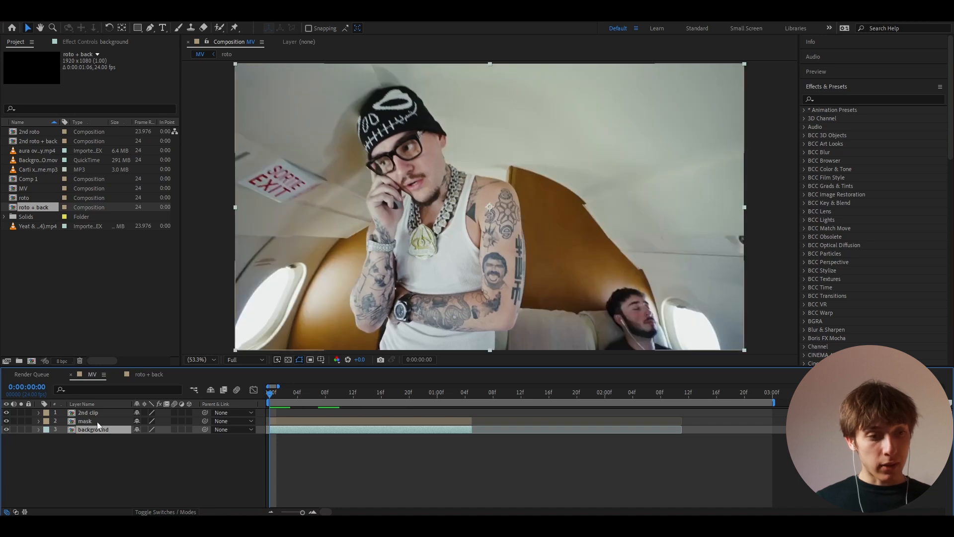
pyautogui.click(97, 422)
pyautogui.click(8, 421)
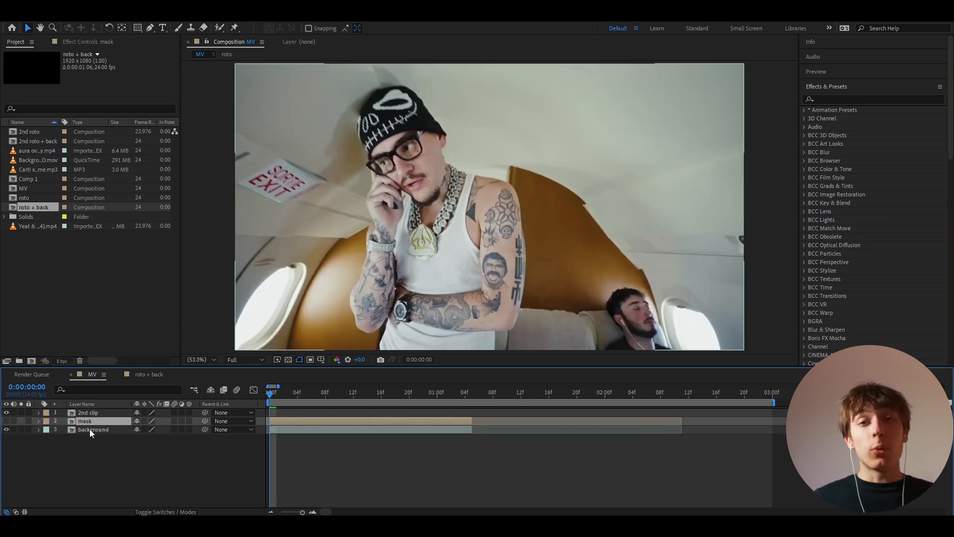
pyautogui.click(6, 421)
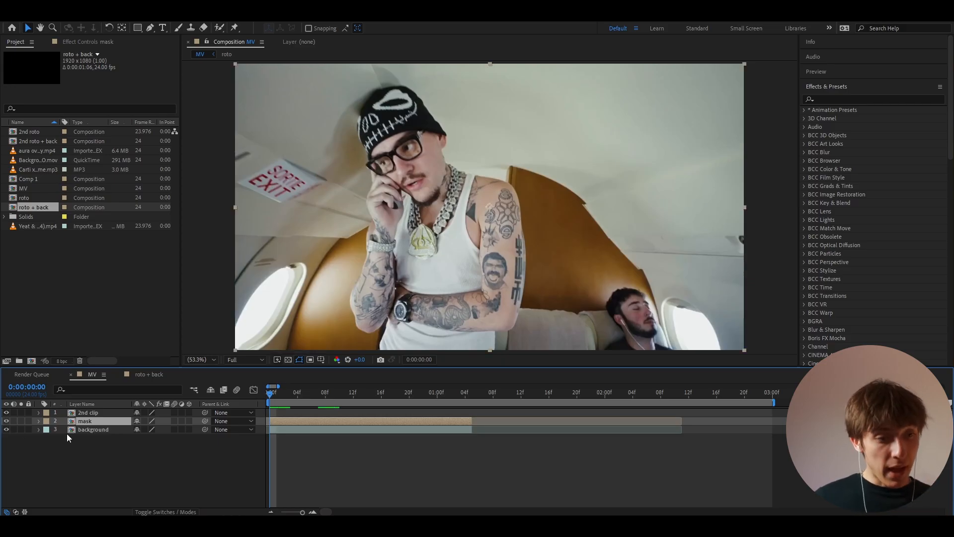
pyautogui.click(95, 428)
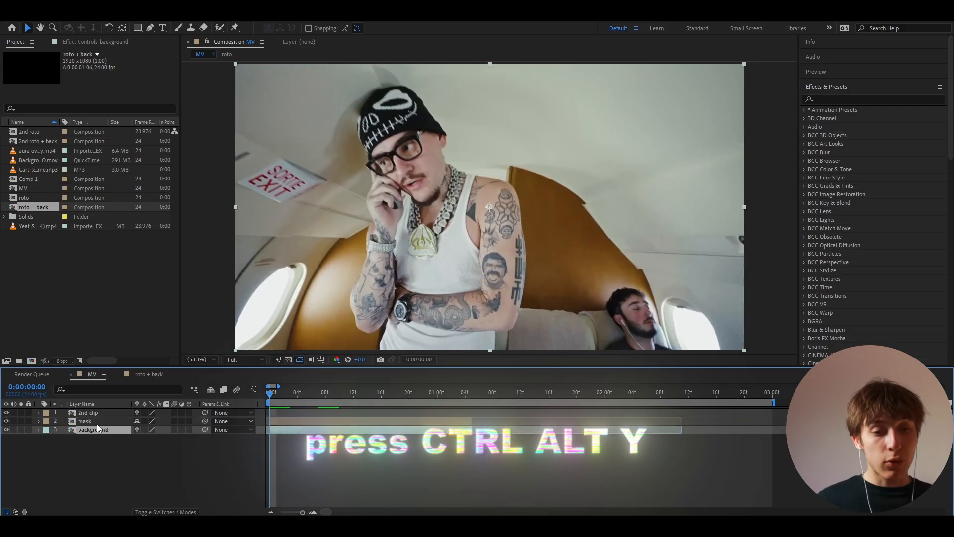
# Step: Add an adjustment layer and apply Colorama with Blend With Original at 100%
pyautogui.hotkey('ctrl', 'alt', 'y')
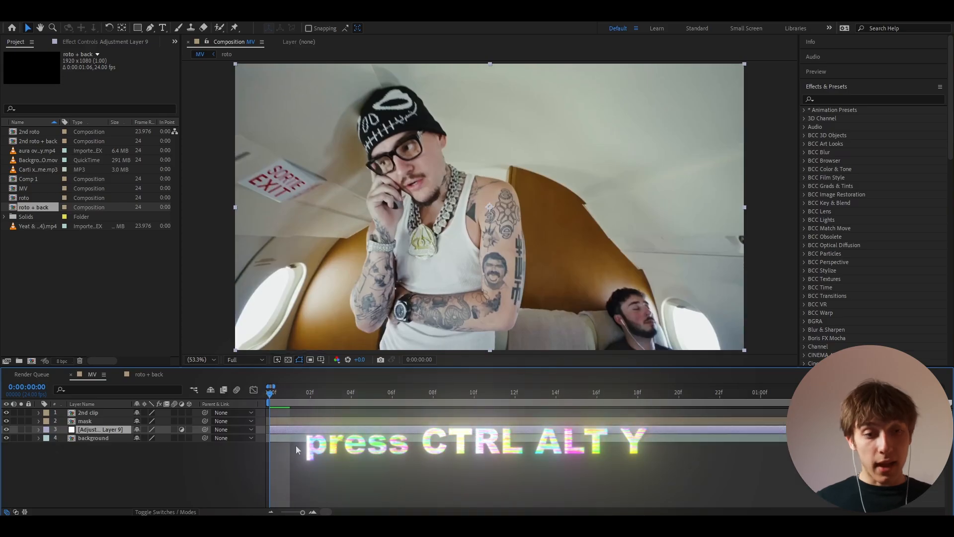
pyautogui.scroll(-1, 296, 445)
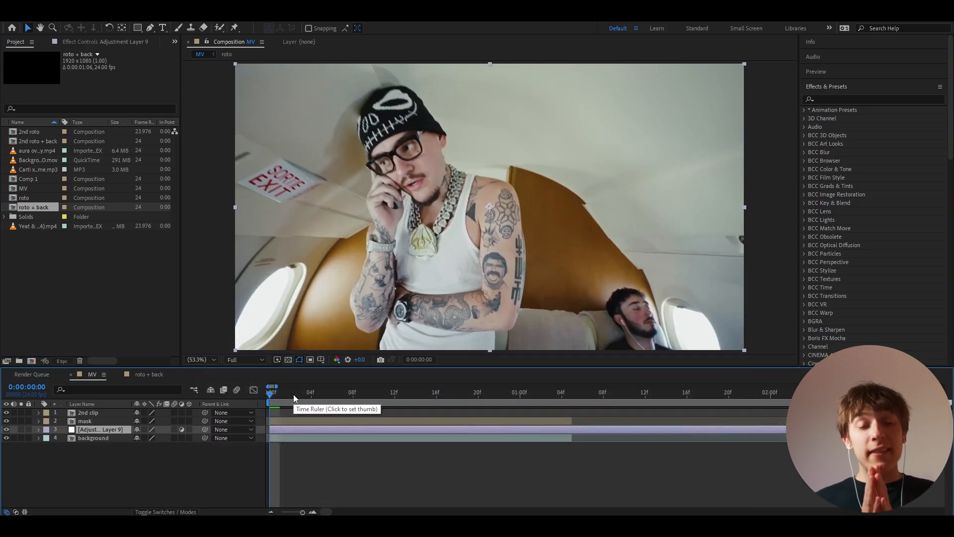
pyautogui.hotkey('ctrl', 'space')
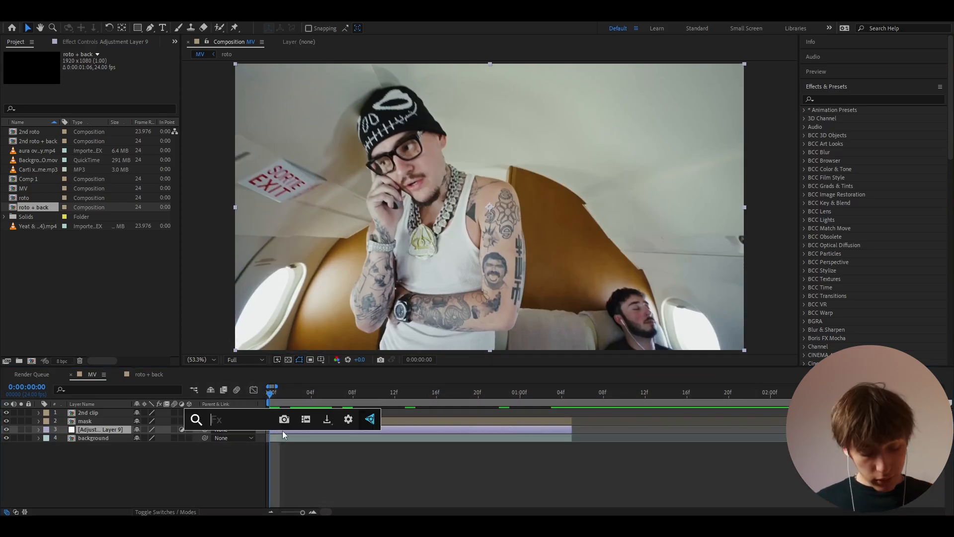
pyautogui.write('colorama')
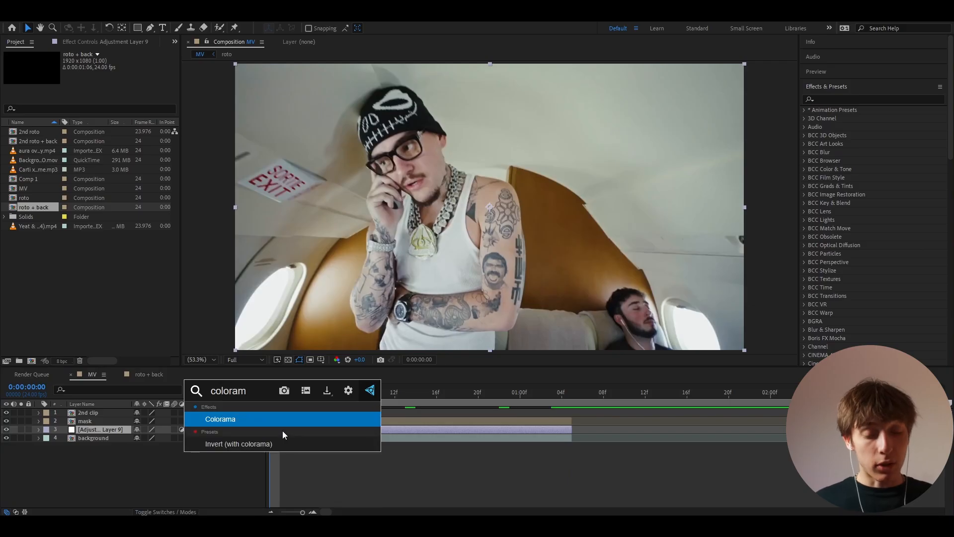
pyautogui.press('Return')
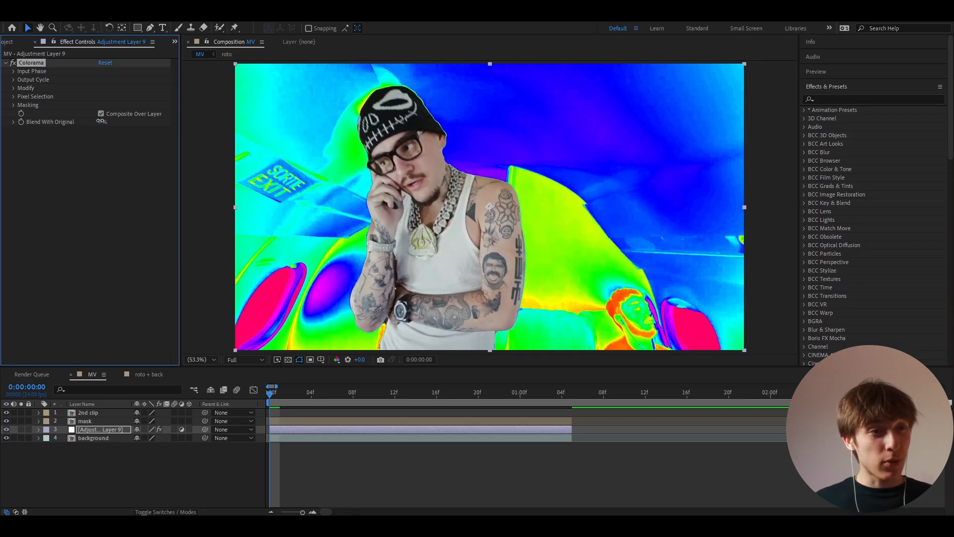
pyautogui.moveTo(100, 123); pyautogui.dragTo(213, 122)
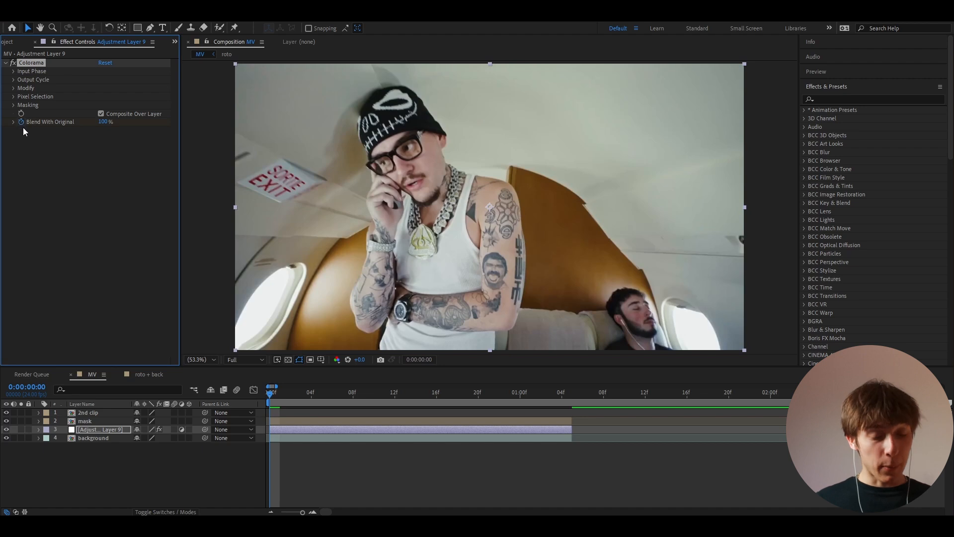
# Step: At frame 6, set Colorama's Blend With Original to 0%
pyautogui.click(290, 421)
pyautogui.click(287, 430)
pyautogui.press('=')
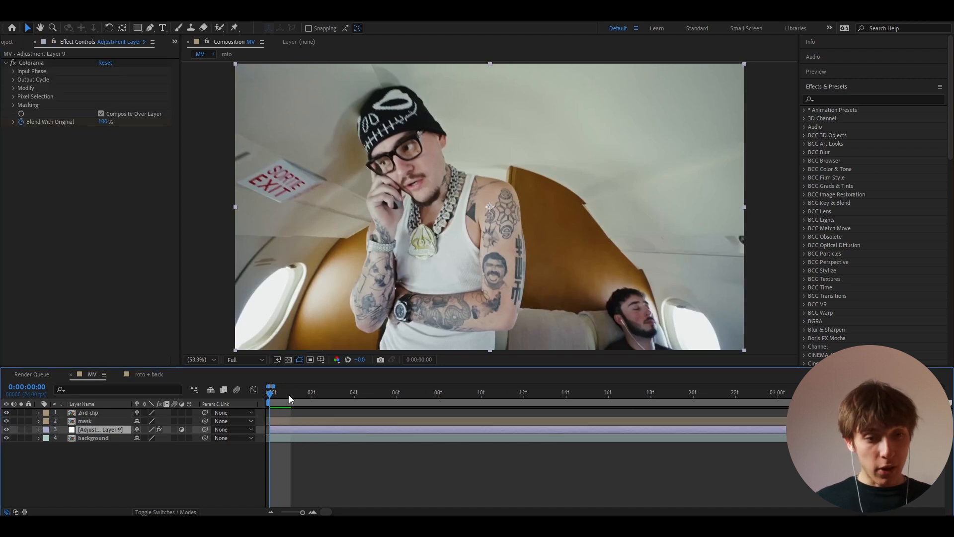
pyautogui.moveTo(288, 394); pyautogui.dragTo(392, 398)
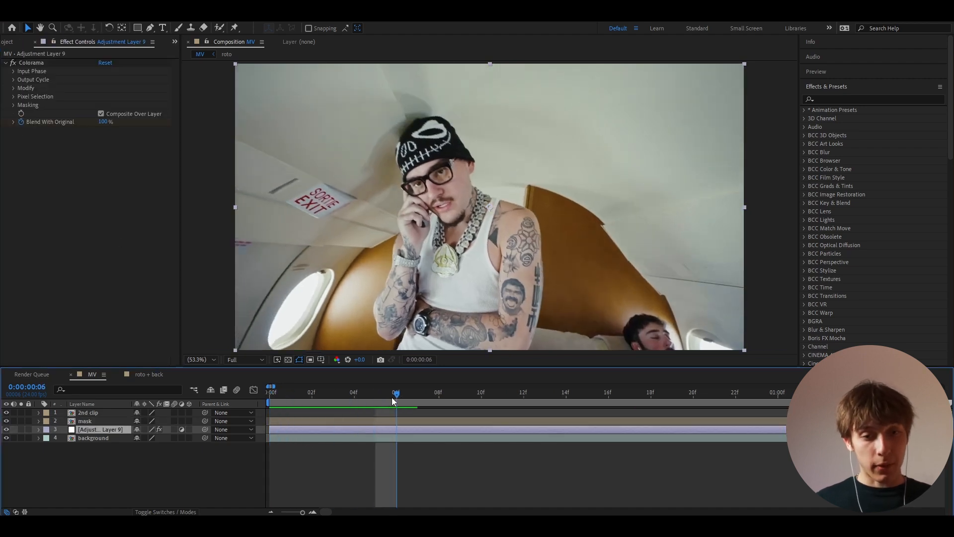
pyautogui.click(103, 122)
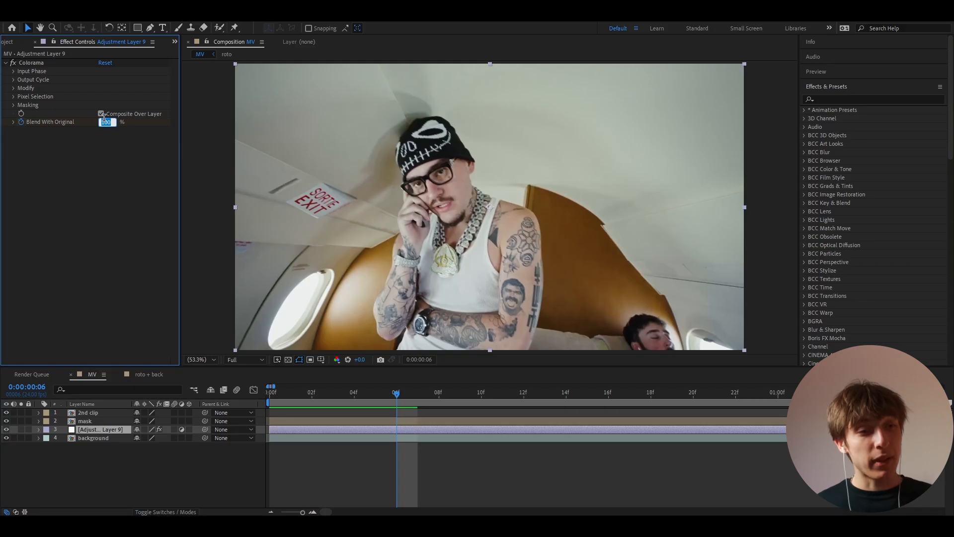
pyautogui.write('0')
pyautogui.press('Return')
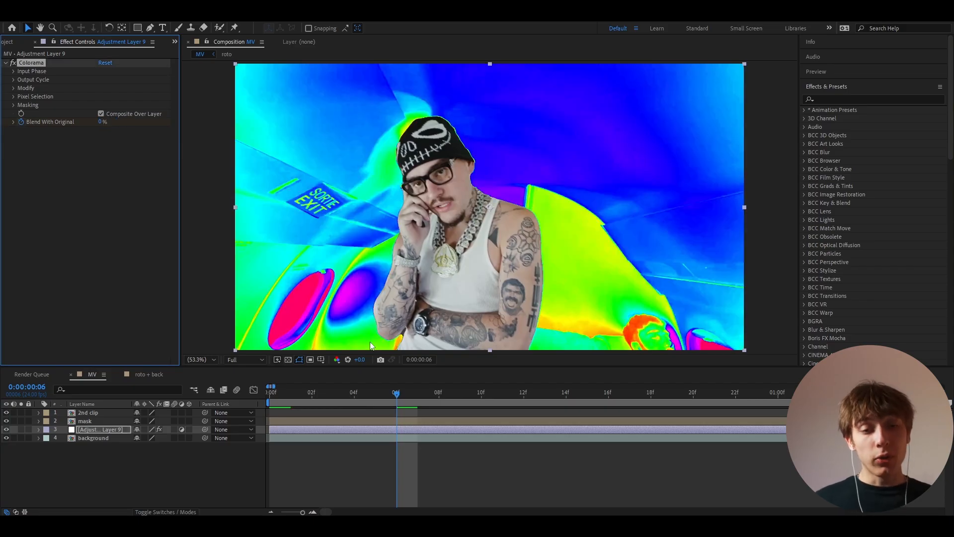
# Step: Keyframe Input Phase's Phase Shift, rotating it to 221° at about 1:01
pyautogui.click(14, 71)
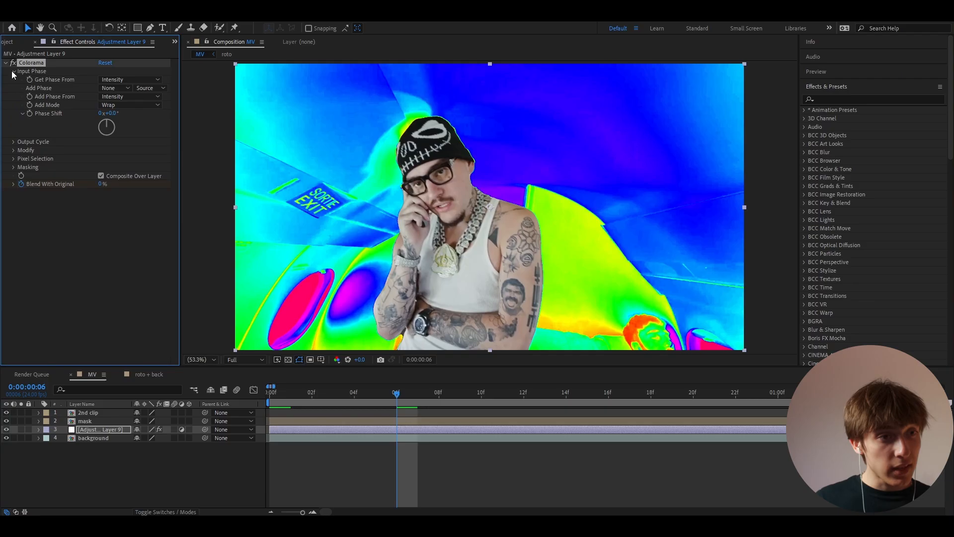
pyautogui.click(419, 430)
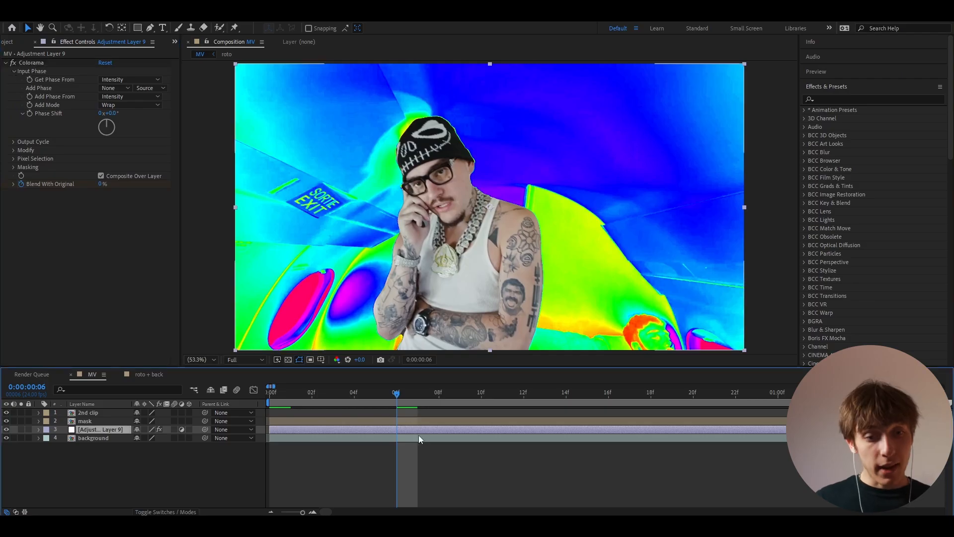
pyautogui.click(29, 114)
pyautogui.scroll(-3, 382, 394)
pyautogui.moveTo(380, 390); pyautogui.dragTo(593, 401)
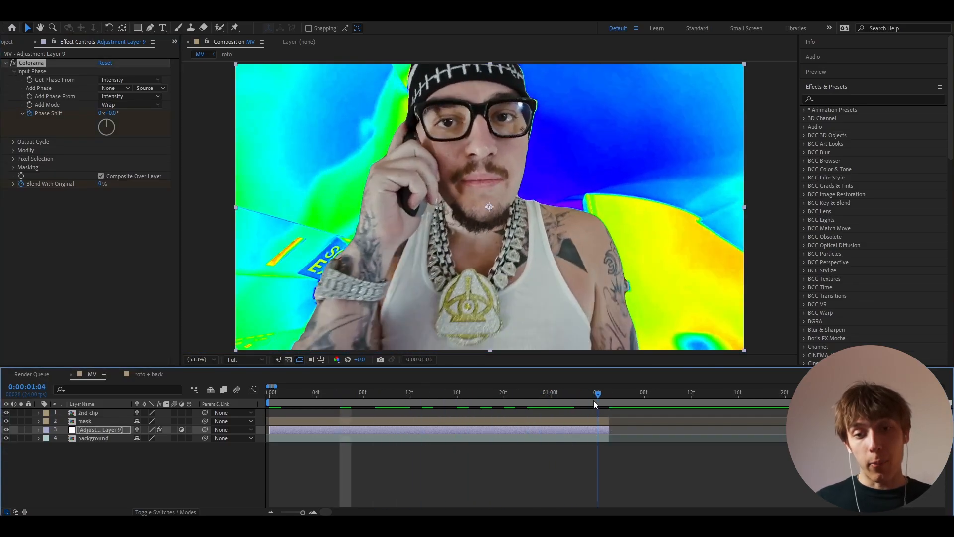
pyautogui.moveTo(111, 115)
pyautogui.mouseDown()
pyautogui.moveTo(111, 135)
pyautogui.moveTo(99, 132)
pyautogui.moveTo(105, 122)
pyautogui.mouseUp()
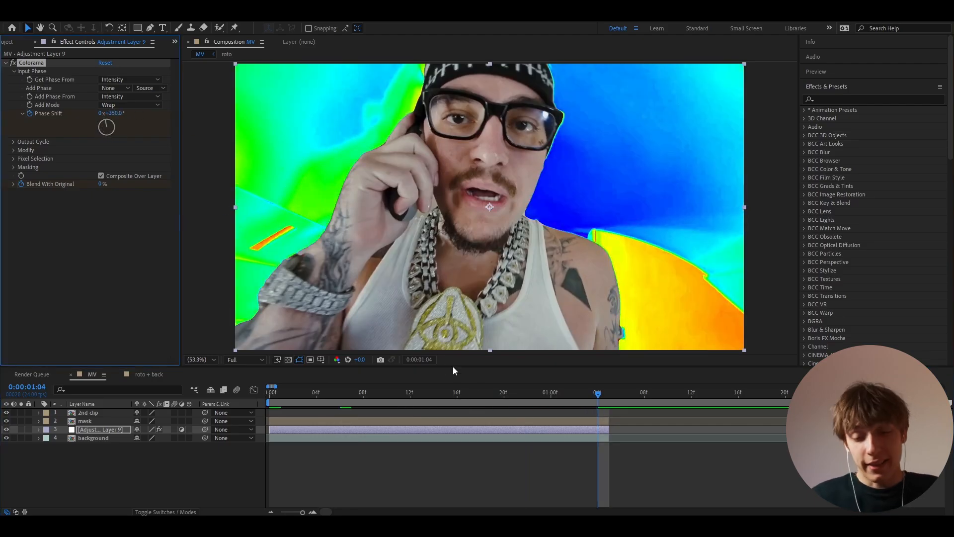
# Step: Move the later Phase Shift keyframe to 1:04 and set its value to 150
pyautogui.press('u')
pyautogui.moveTo(596, 397)
pyautogui.mouseDown()
pyautogui.moveTo(499, 399)
pyautogui.moveTo(586, 405)
pyautogui.mouseUp()
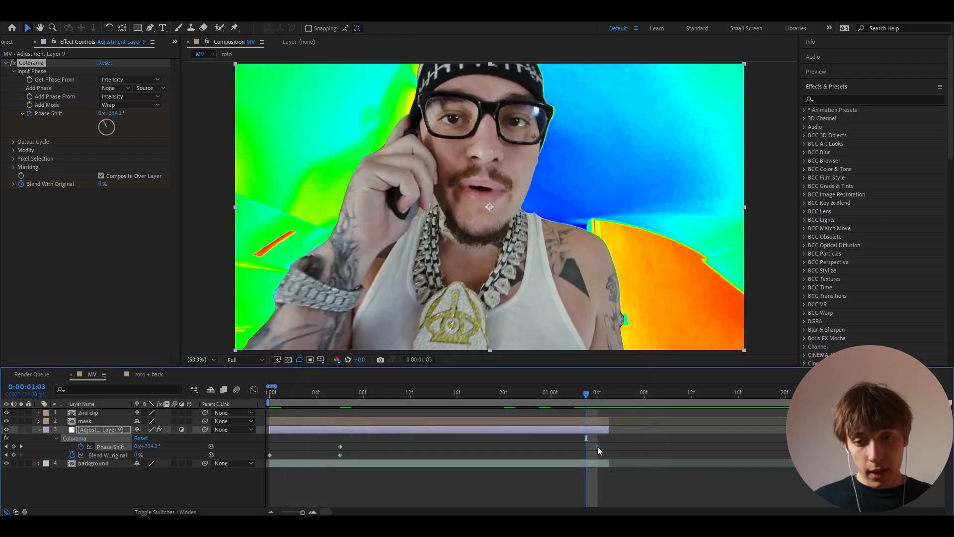
pyautogui.moveTo(597, 447); pyautogui.dragTo(612, 446)
pyautogui.moveTo(586, 399); pyautogui.dragTo(604, 414)
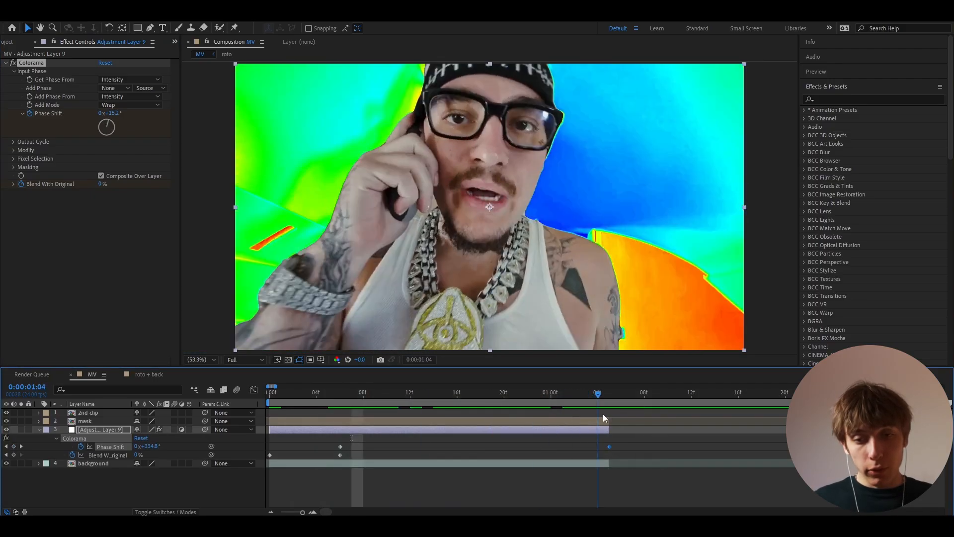
pyautogui.moveTo(608, 447); pyautogui.dragTo(599, 448)
pyautogui.click(151, 446)
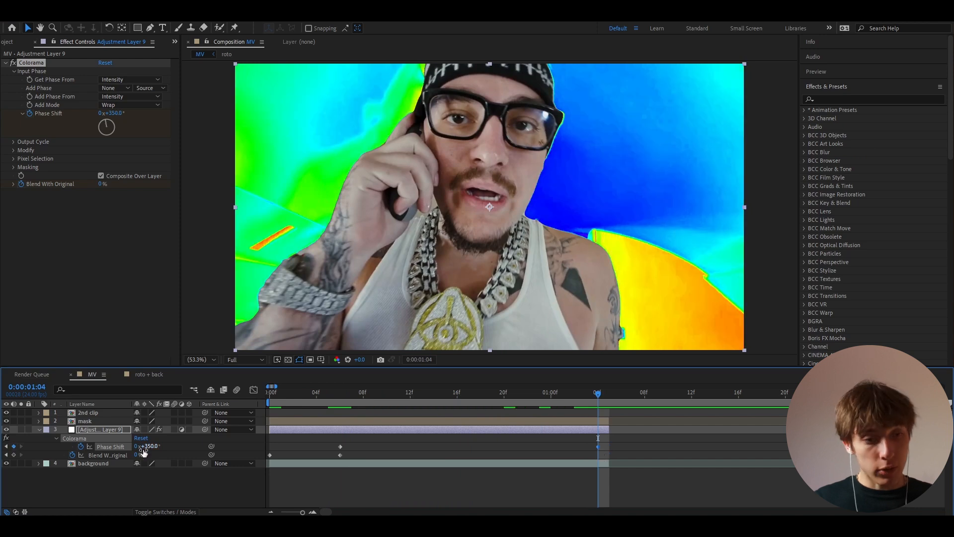
pyautogui.write('15')
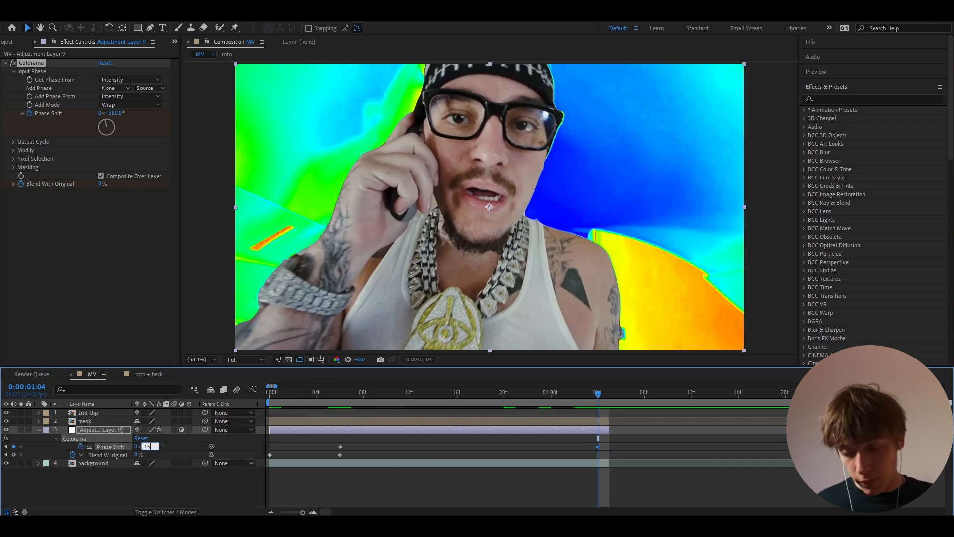
pyautogui.write('0')
pyautogui.press('Return')
pyautogui.moveTo(598, 393); pyautogui.dragTo(340, 393)
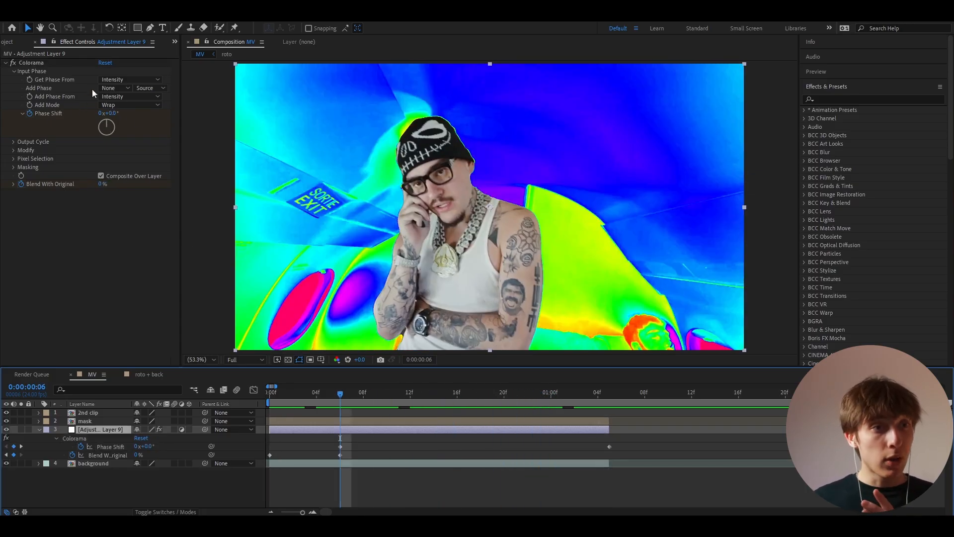
# Step: Try Hue as Colorama's Get Phase From source, then revert to Intensity
pyautogui.click(104, 79)
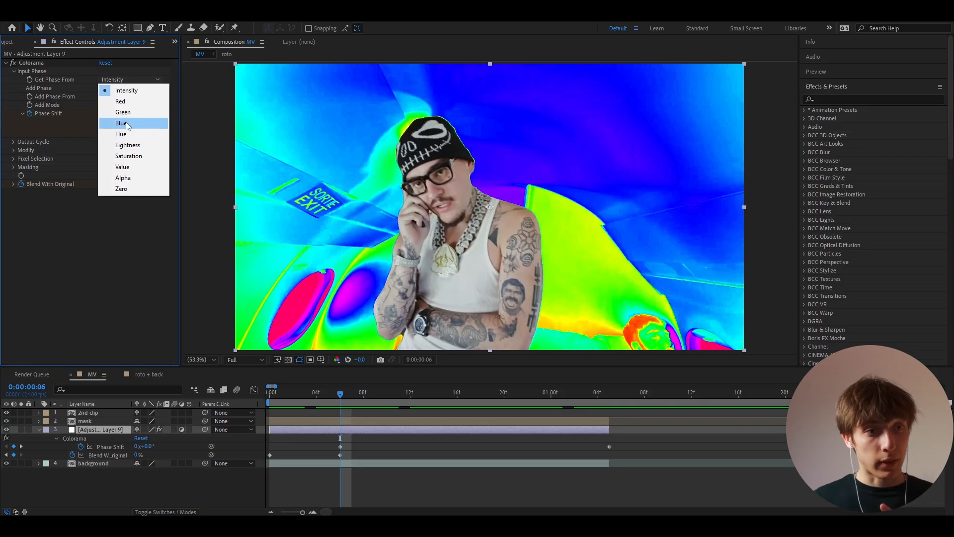
pyautogui.click(122, 135)
pyautogui.hotkey('ctrl', 'z')
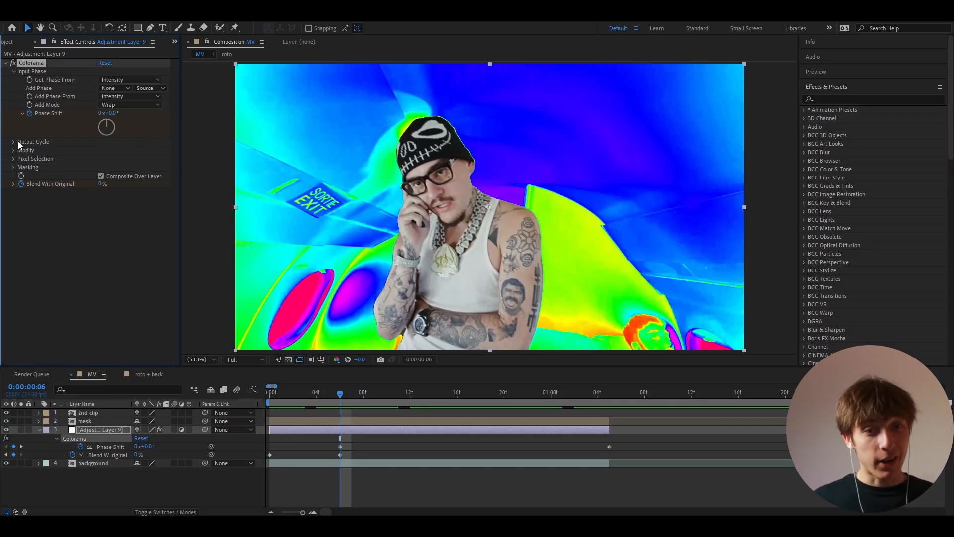
# Step: Try the RGB preset palette under Output Cycle, undo it, and collapse Colorama
pyautogui.click(13, 142)
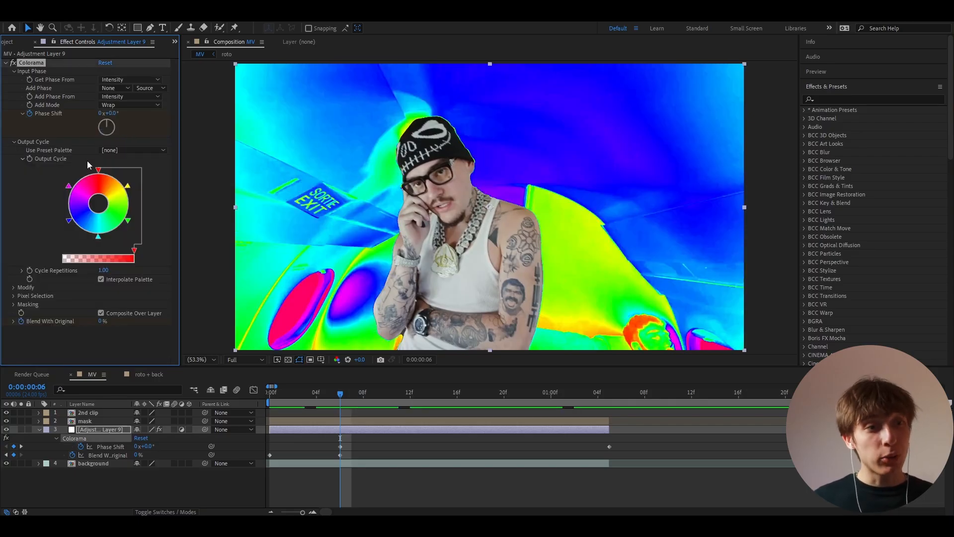
pyautogui.click(122, 151)
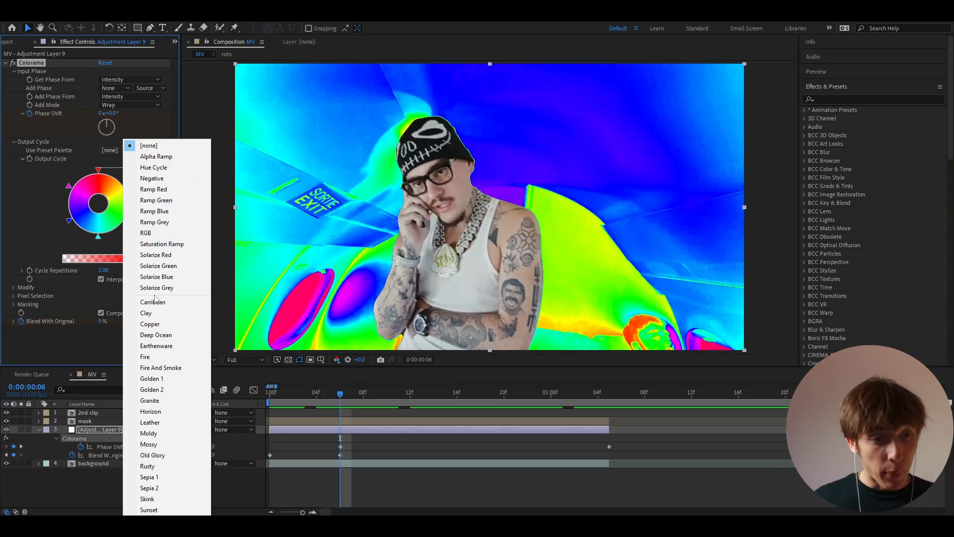
pyautogui.click(149, 233)
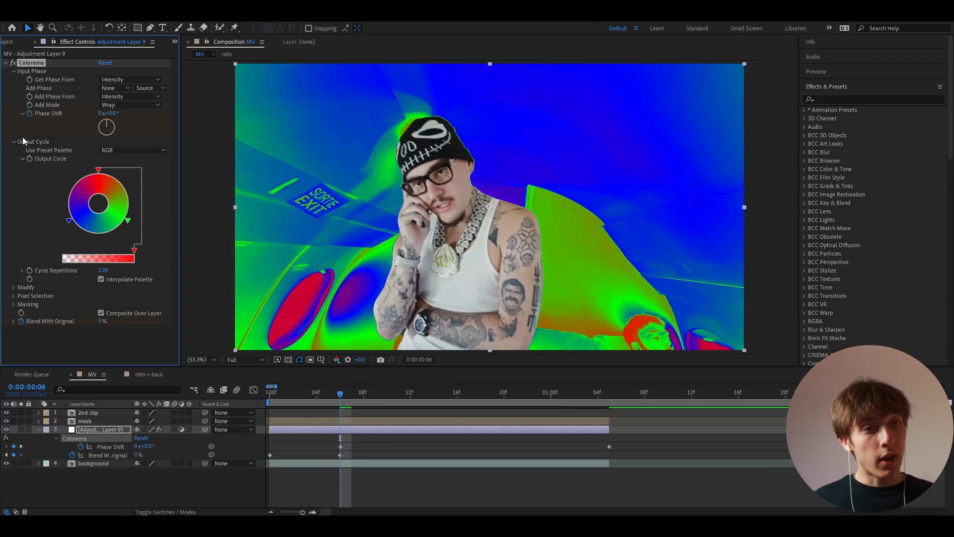
pyautogui.hotkey('ctrl', 'z')
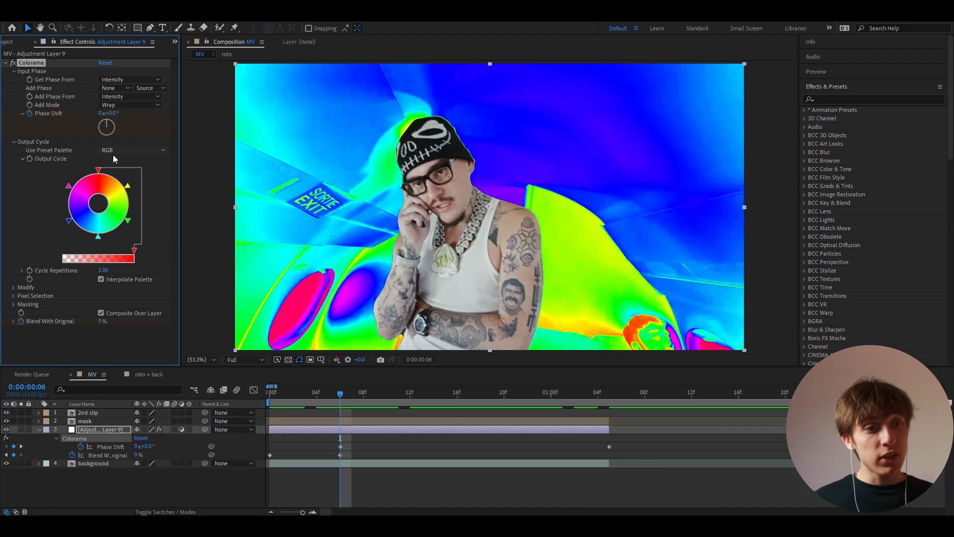
pyautogui.click(5, 63)
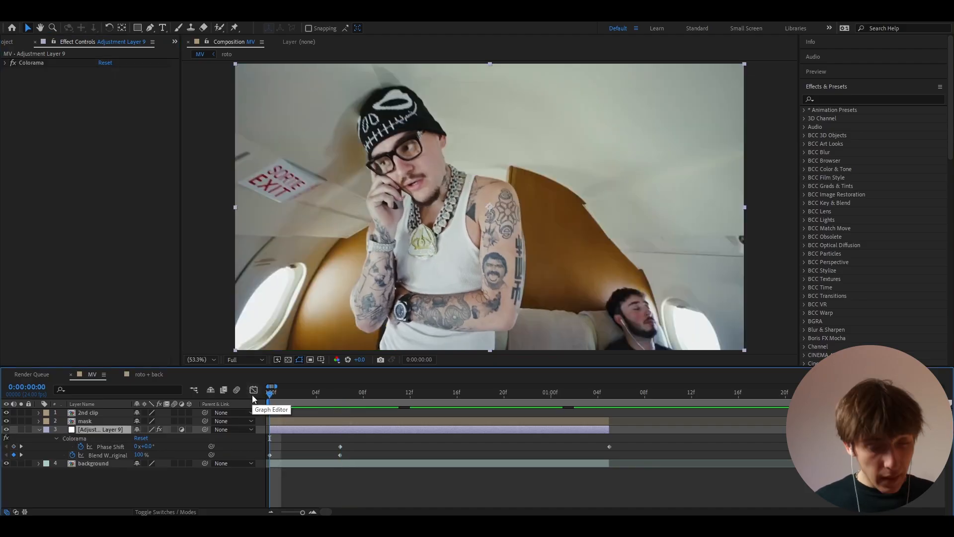
# Step: Apply Displacer Pro to the adjustment layer via quick effect search
pyautogui.hotkey('ctrl', 'space')
pyautogui.write('displac')
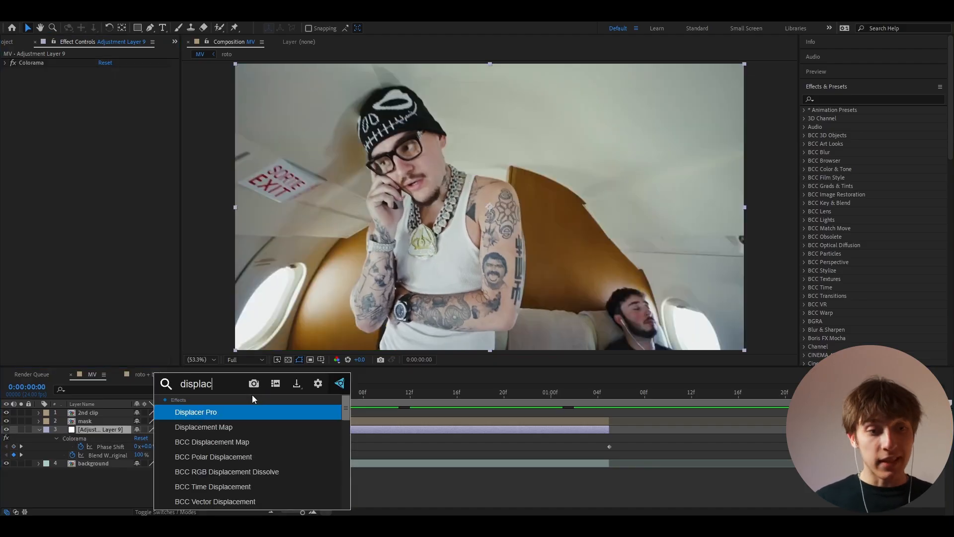
pyautogui.click(219, 412)
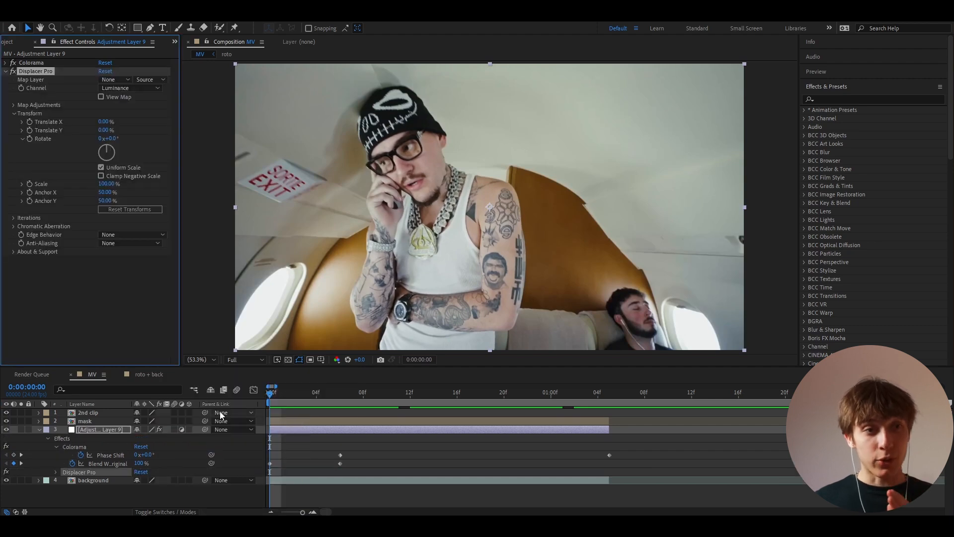
# Step: Test Displacement Map's Max Vertical Displacement (1243, then 0 at 1:05), then delete it
pyautogui.hotkey('ctrl', 'space')
pyautogui.write('displ')
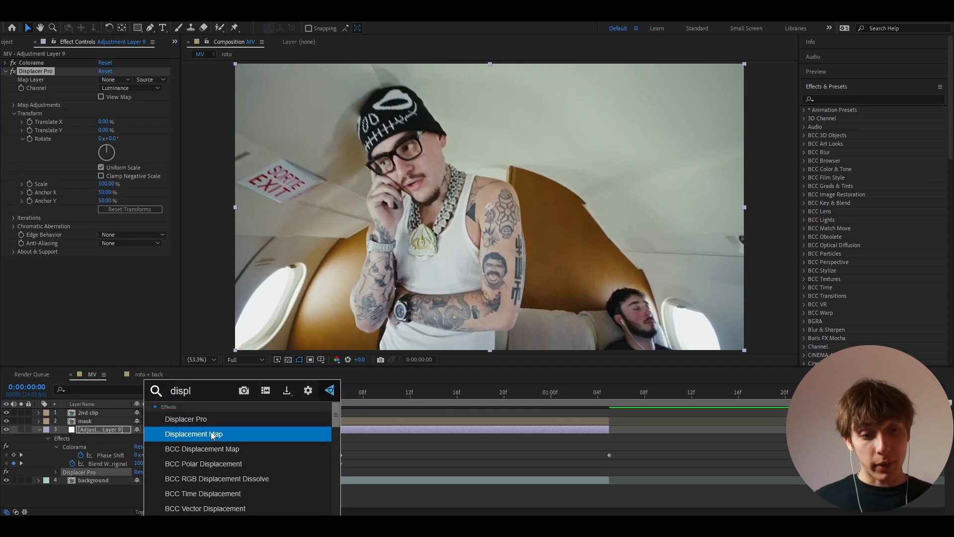
pyautogui.click(211, 433)
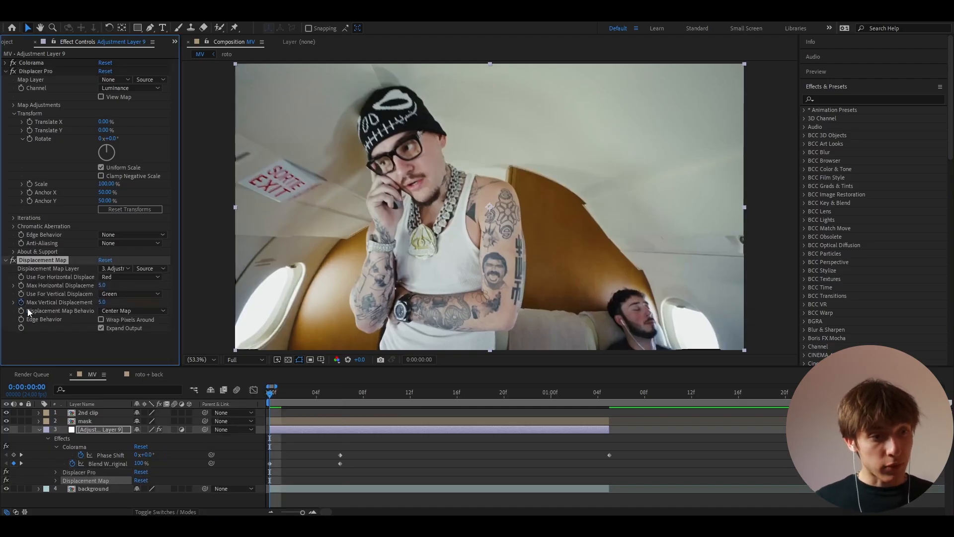
pyautogui.moveTo(102, 302); pyautogui.dragTo(744, 337)
pyautogui.click(609, 395)
pyautogui.click(106, 302)
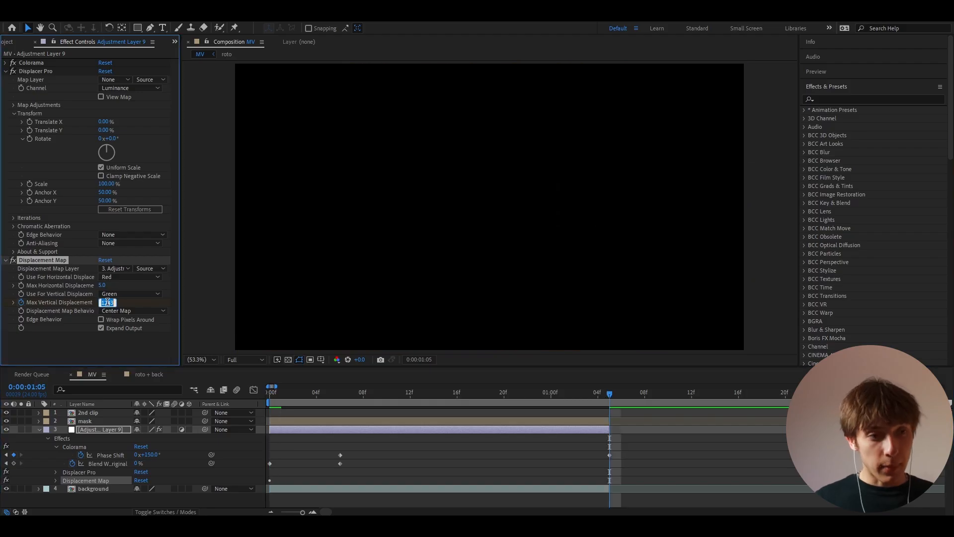
pyautogui.write('0')
pyautogui.press('Return')
pyautogui.moveTo(307, 396); pyautogui.dragTo(268, 399)
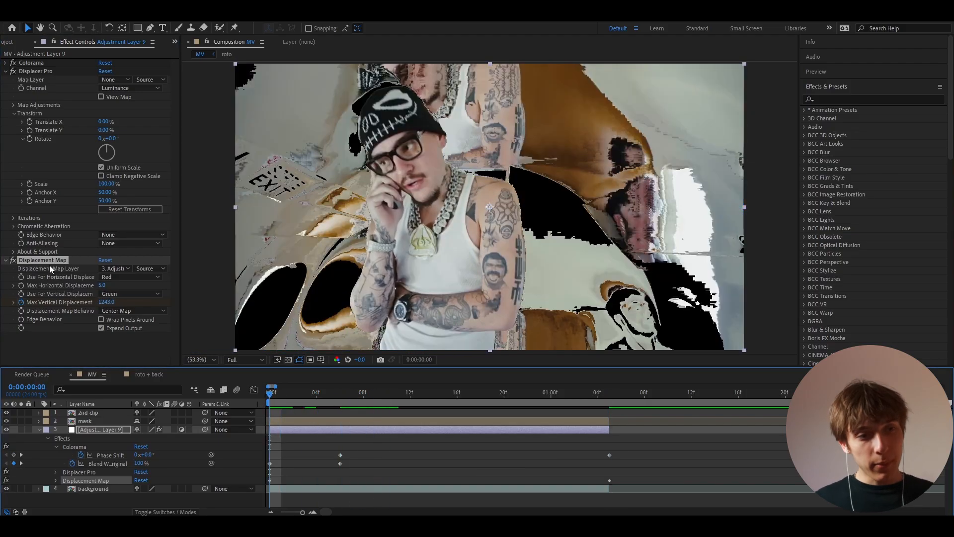
pyautogui.press('Delete')
pyautogui.click(31, 72)
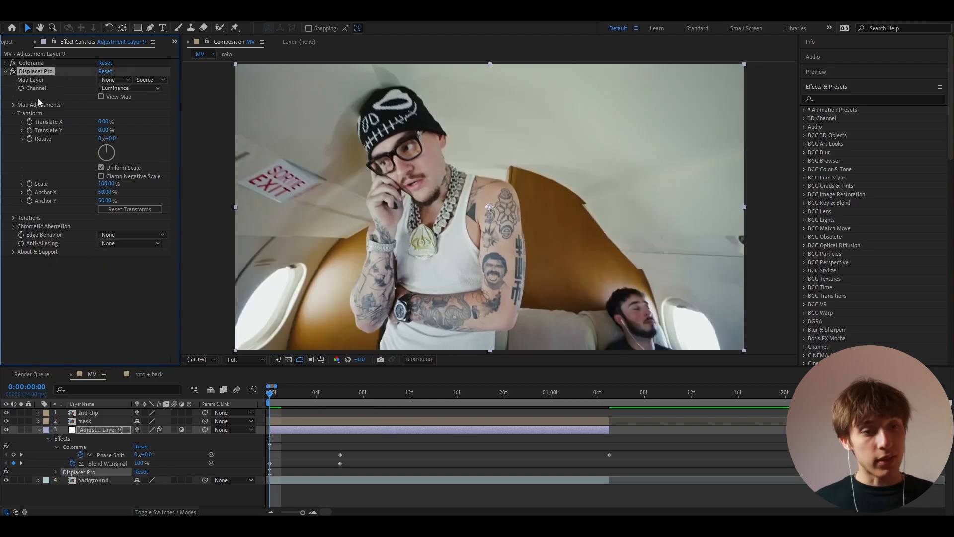
# Step: Keyframe Displacer Pro's Translate Y at -150% on frame 0 and 0% at 1:05
pyautogui.click(105, 129)
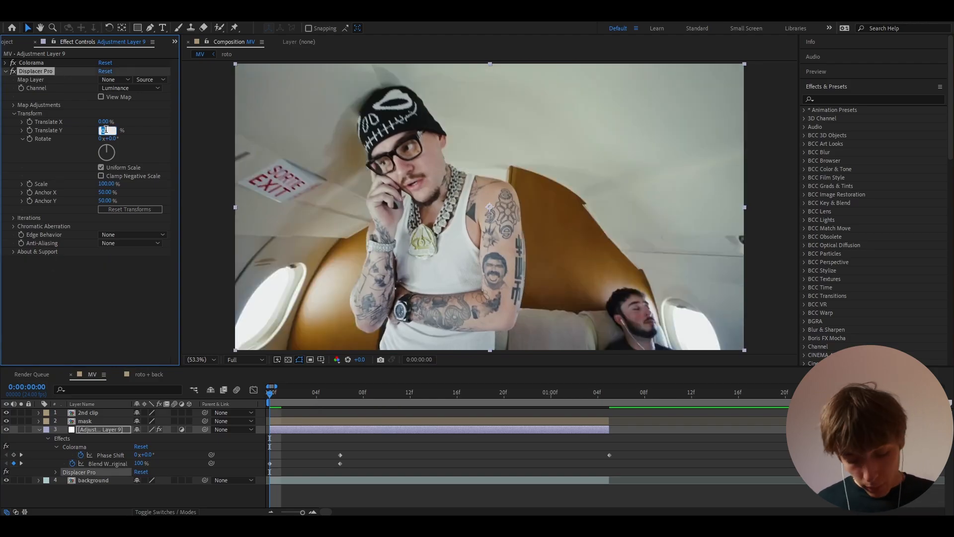
pyautogui.write('-')
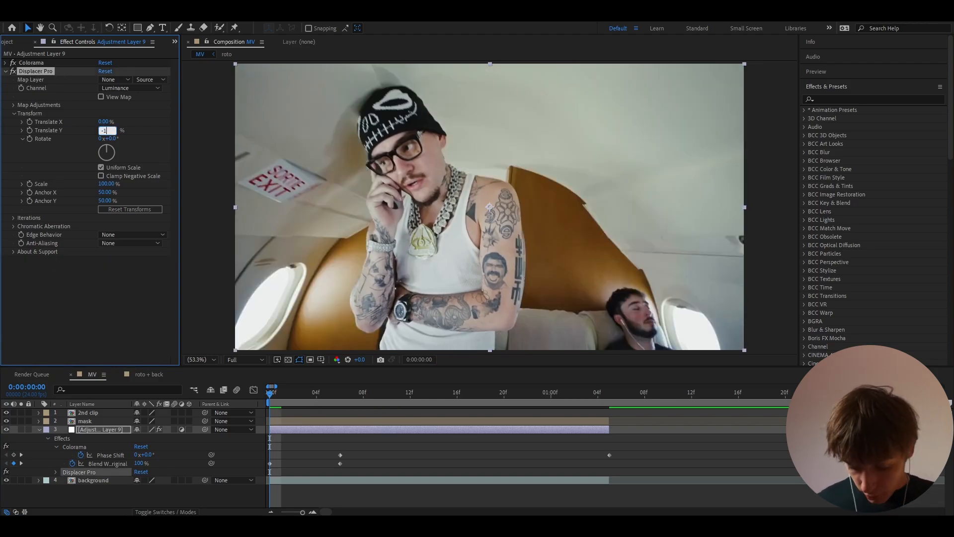
pyautogui.write('150')
pyautogui.press('Return')
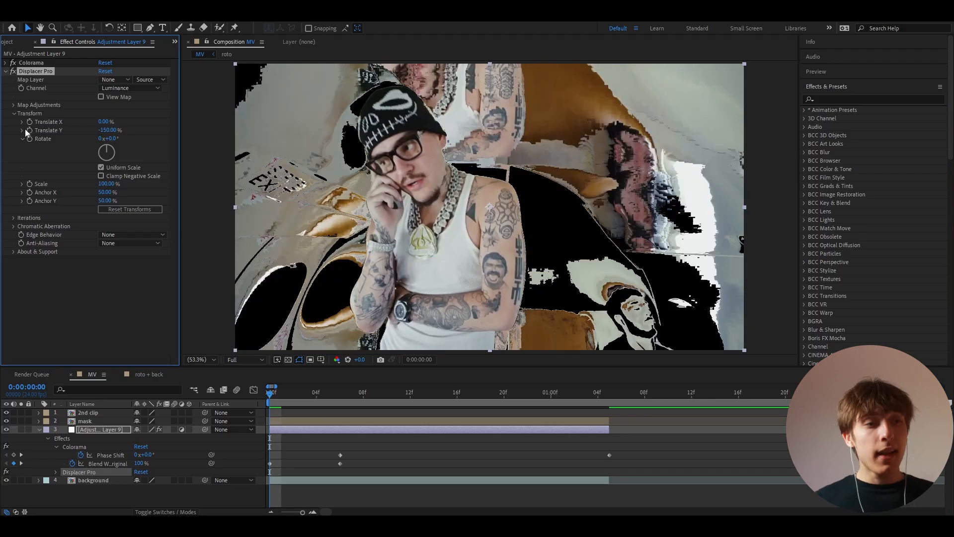
pyautogui.moveTo(269, 394); pyautogui.dragTo(609, 396)
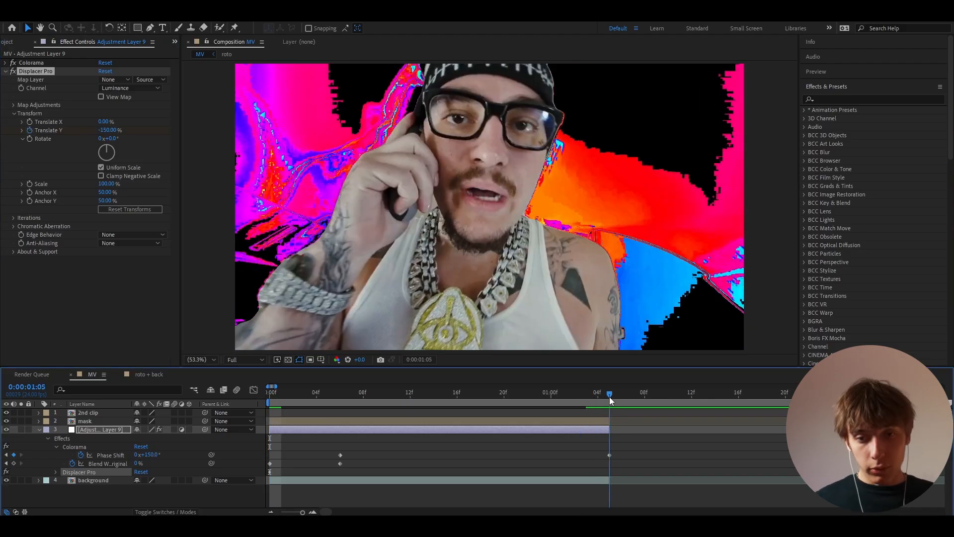
pyautogui.click(107, 130)
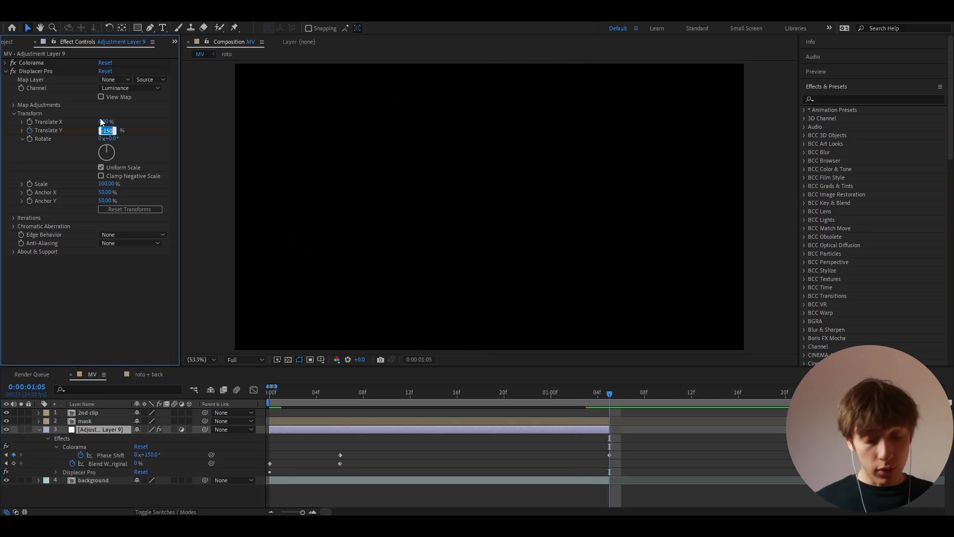
pyautogui.write('0')
pyautogui.press('Return')
pyautogui.moveTo(279, 396)
pyautogui.mouseDown()
pyautogui.moveTo(393, 407)
pyautogui.moveTo(266, 404)
pyautogui.mouseUp()
# Step: Easy-ease both Translate Y keyframes, shape a steep-start curve in Graph Editor, and preview
pyautogui.press('u')
pyautogui.press('u')
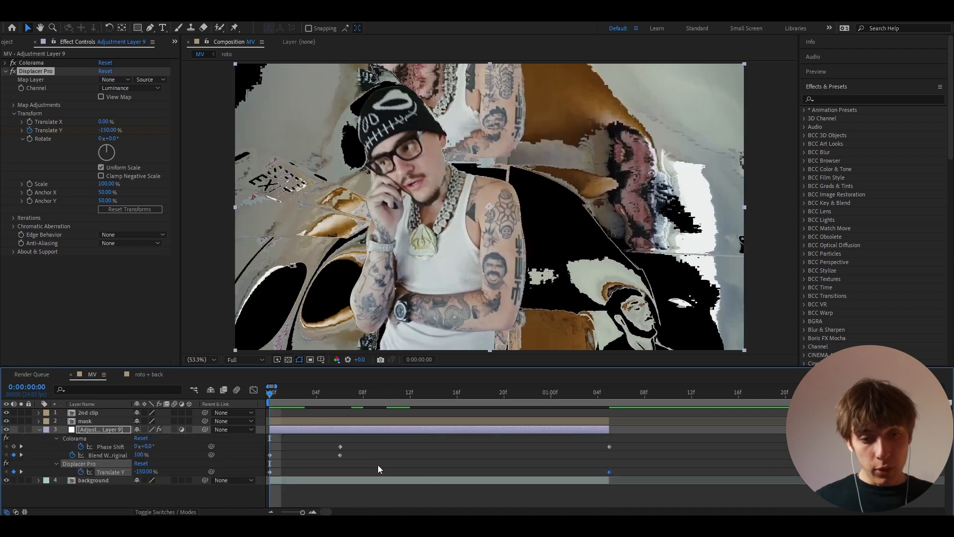
pyautogui.moveTo(616, 473); pyautogui.dragTo(249, 491)
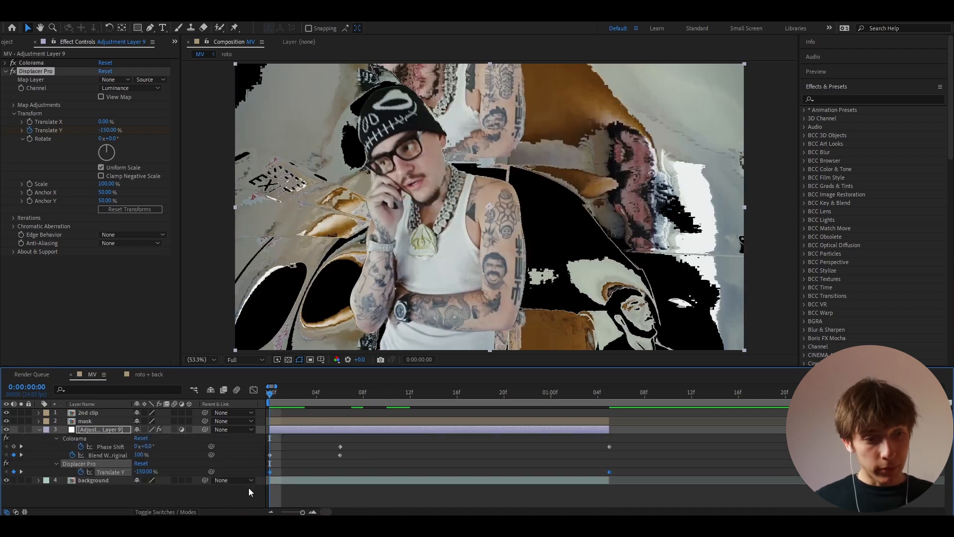
pyautogui.press('F9')
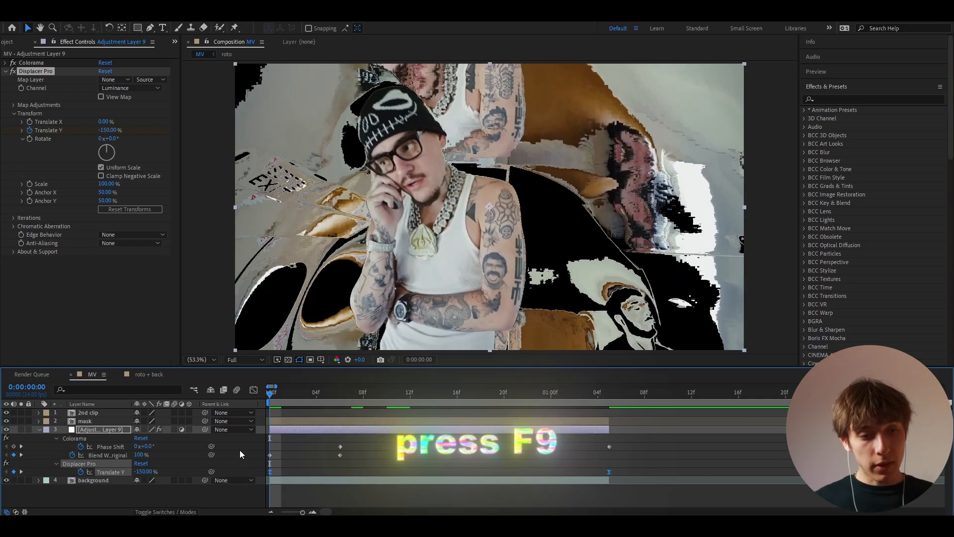
pyautogui.hotkey('shift', 'F3')
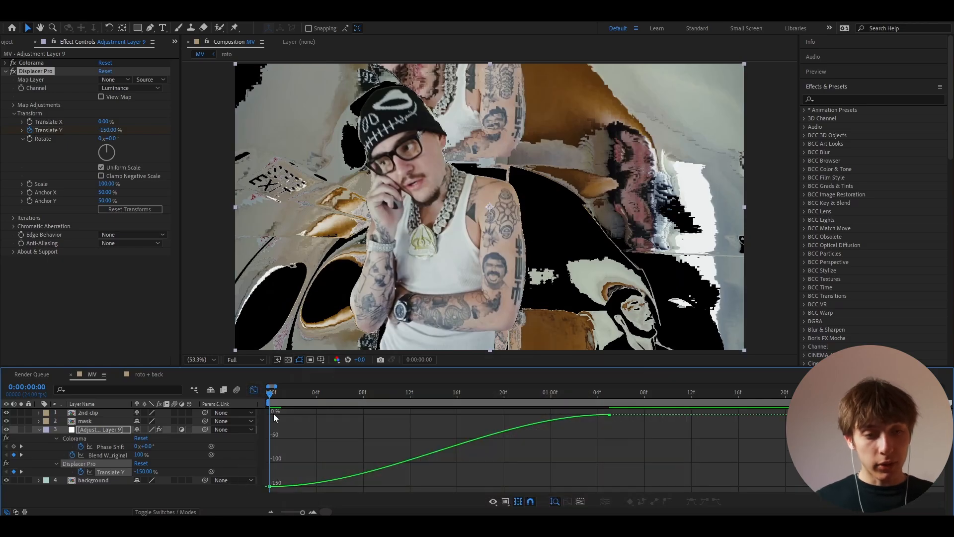
pyautogui.click(270, 486)
pyautogui.moveTo(382, 486); pyautogui.dragTo(297, 430)
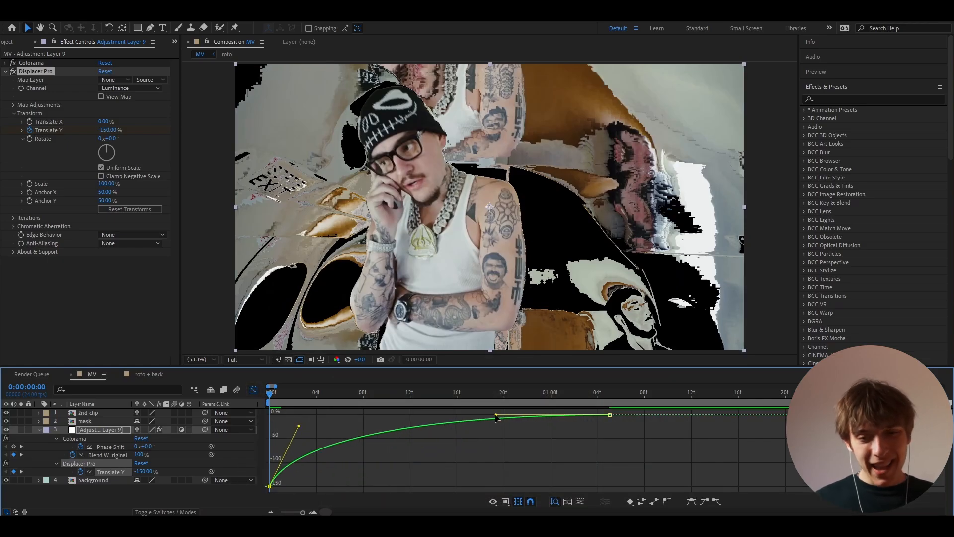
pyautogui.moveTo(496, 414); pyautogui.dragTo(362, 420)
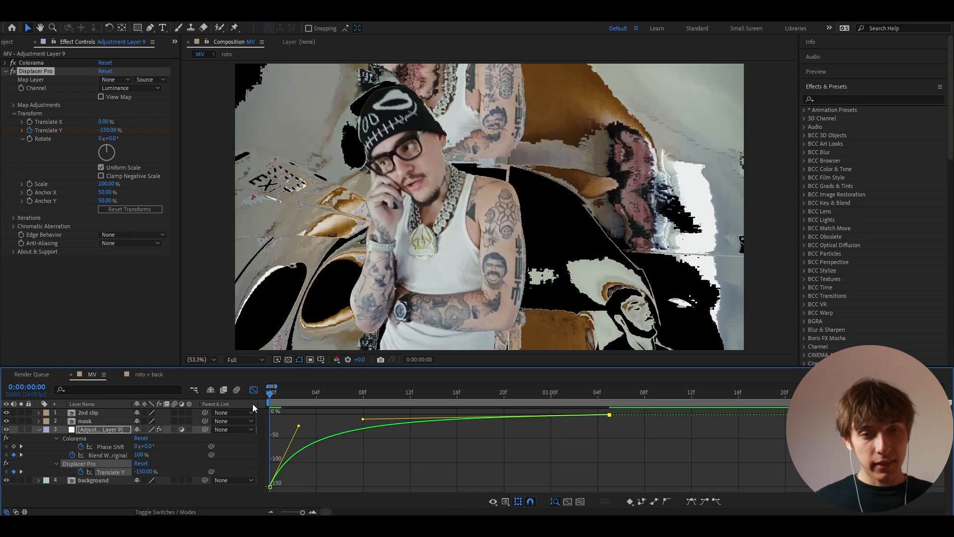
pyautogui.press('space')
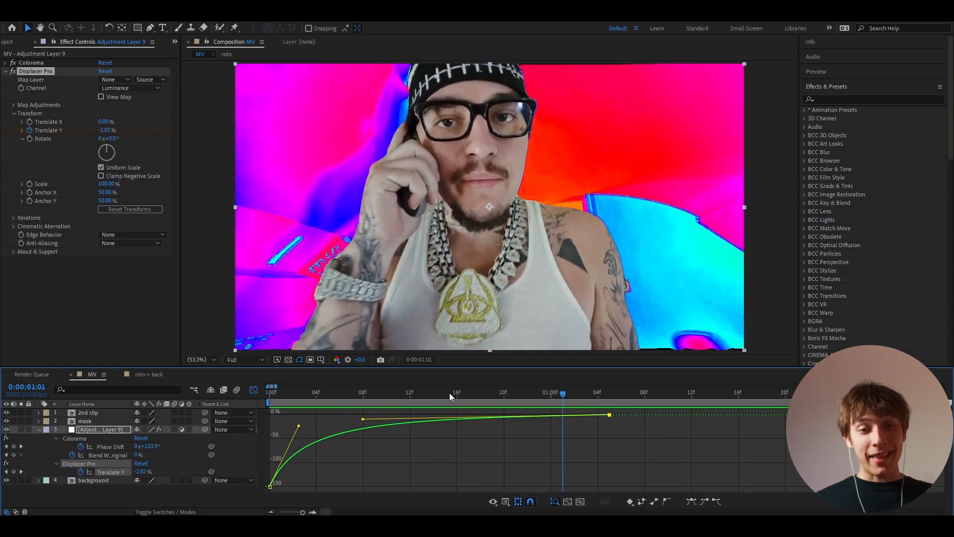
pyautogui.press('space')
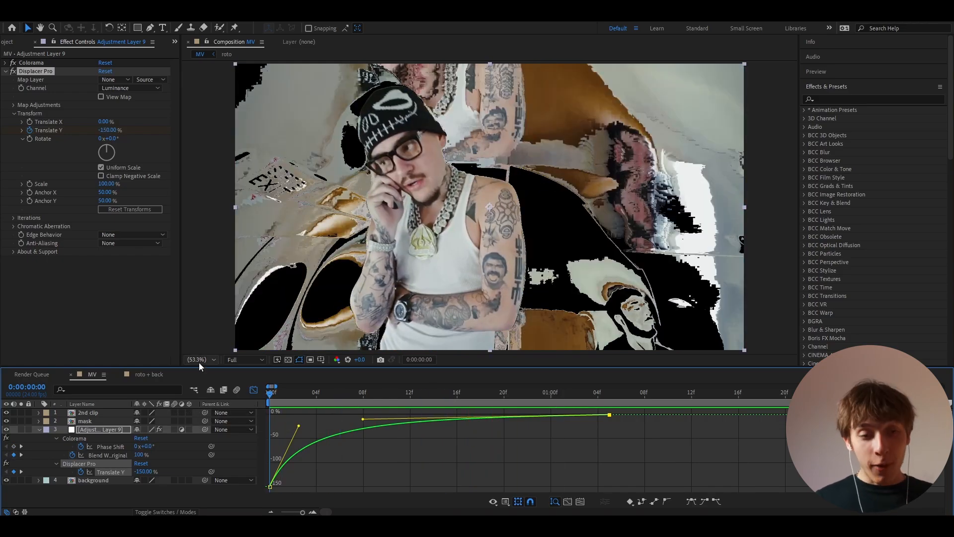
pyautogui.click(253, 390)
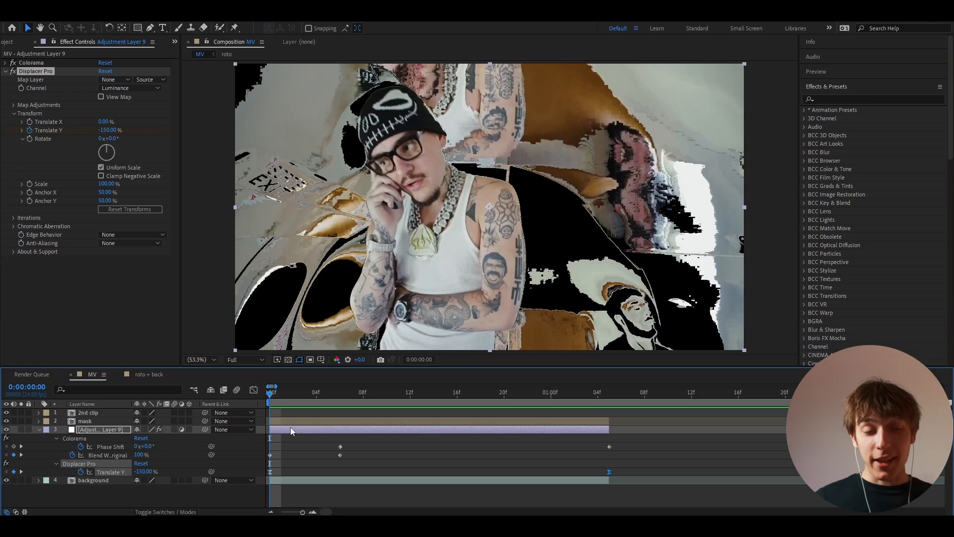
pyautogui.hotkey('ctrl', 's')
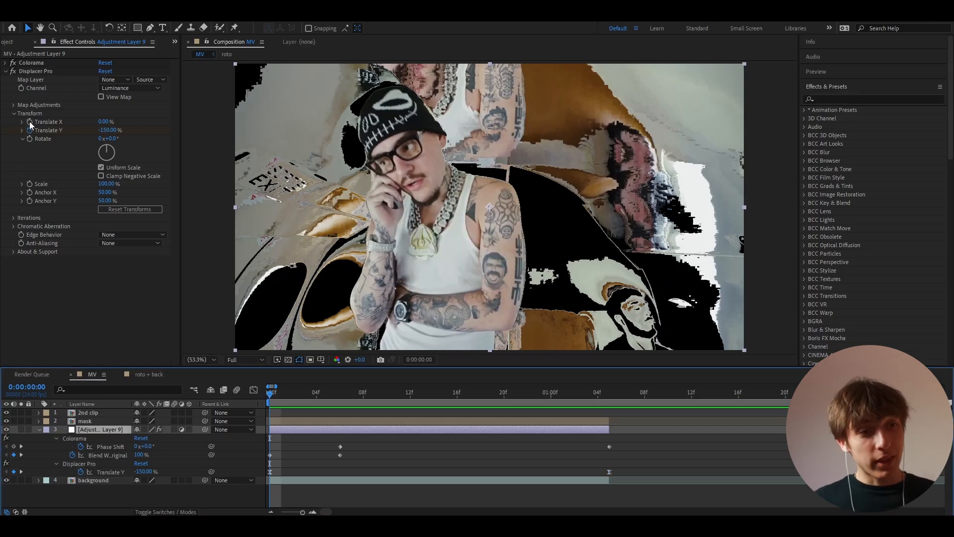
pyautogui.click(29, 121)
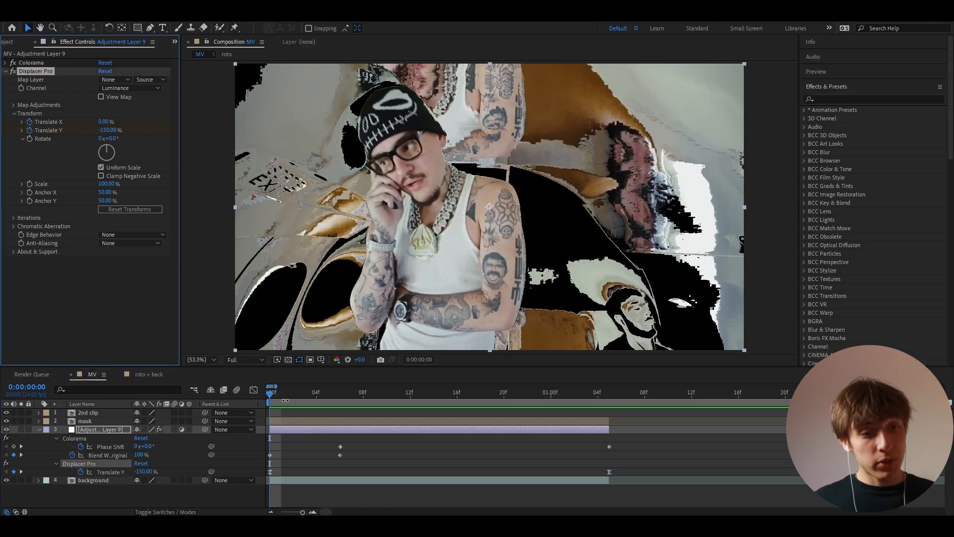
pyautogui.click(302, 432)
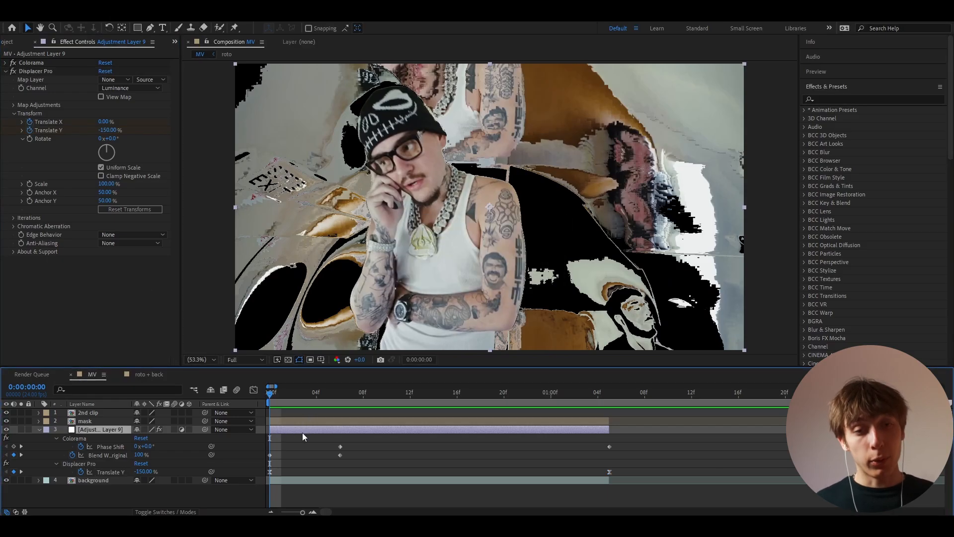
pyautogui.hotkey('ctrl', 'space')
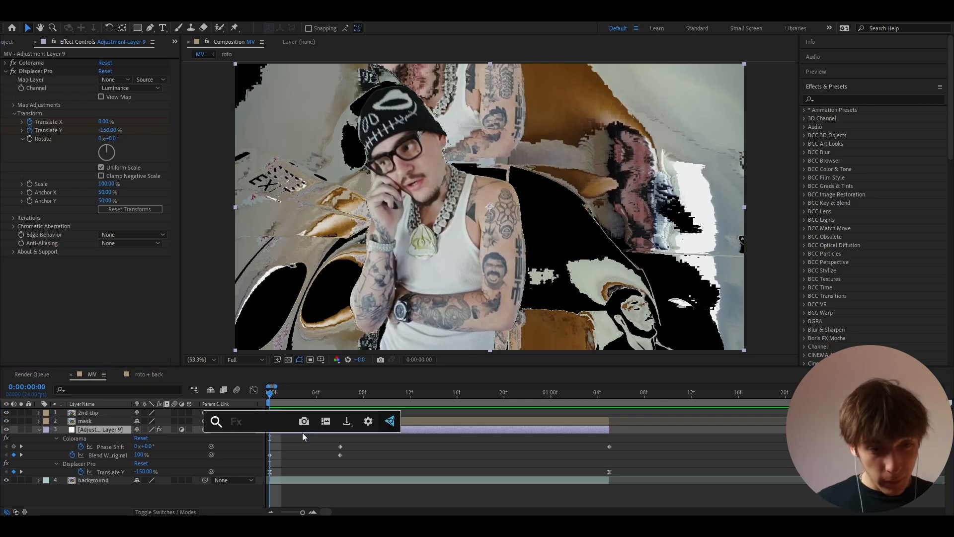
pyautogui.write('glow')
pyautogui.press('Return')
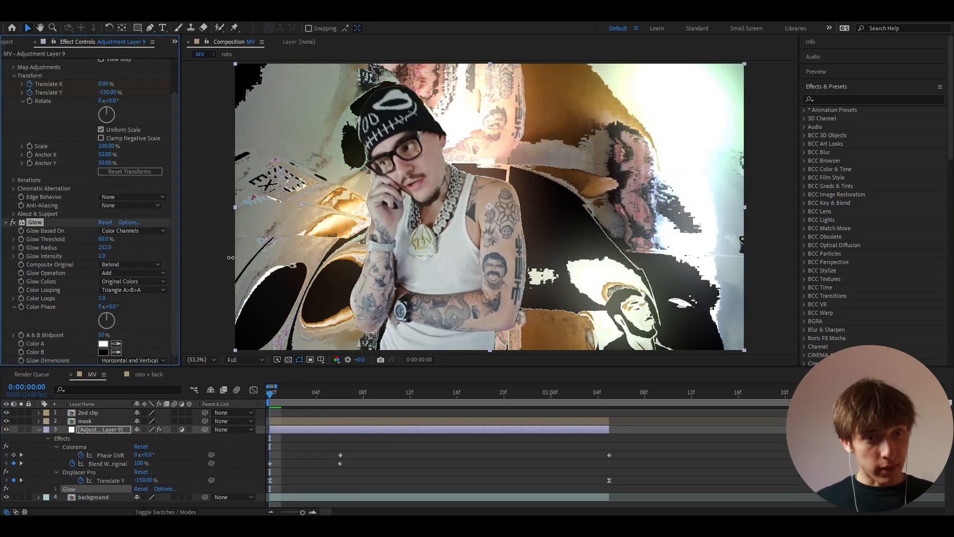
pyautogui.moveTo(230, 257); pyautogui.dragTo(17, 257)
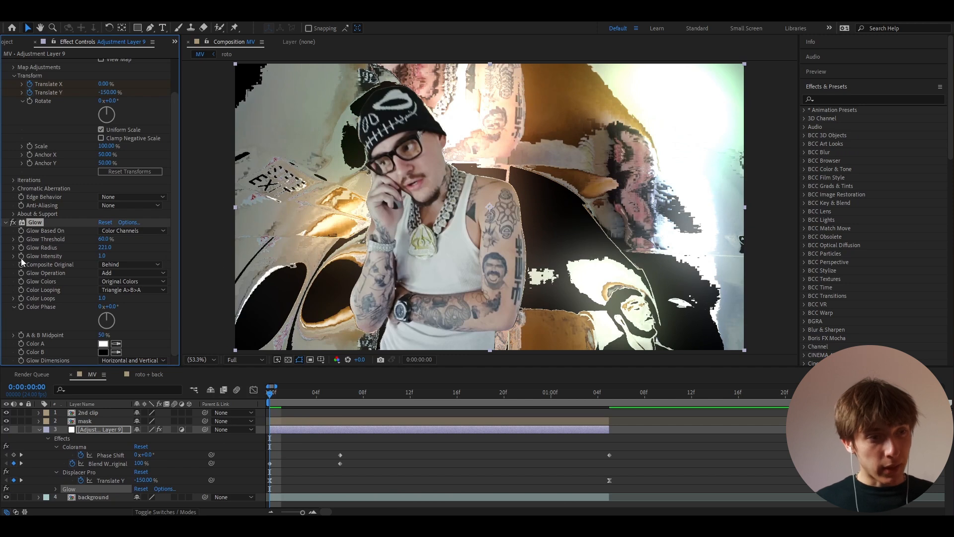
pyautogui.click(449, 397)
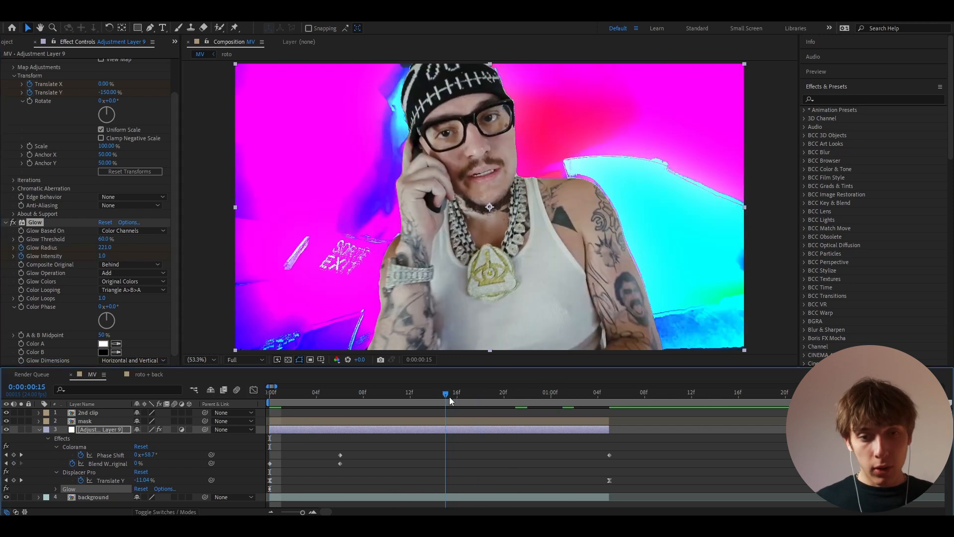
pyautogui.click(103, 256)
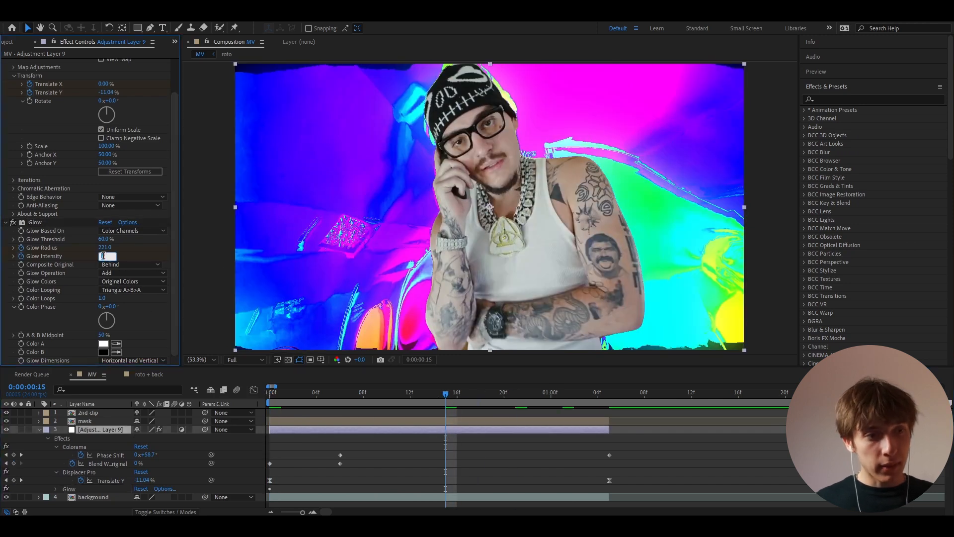
pyautogui.write('0')
pyautogui.press('Return')
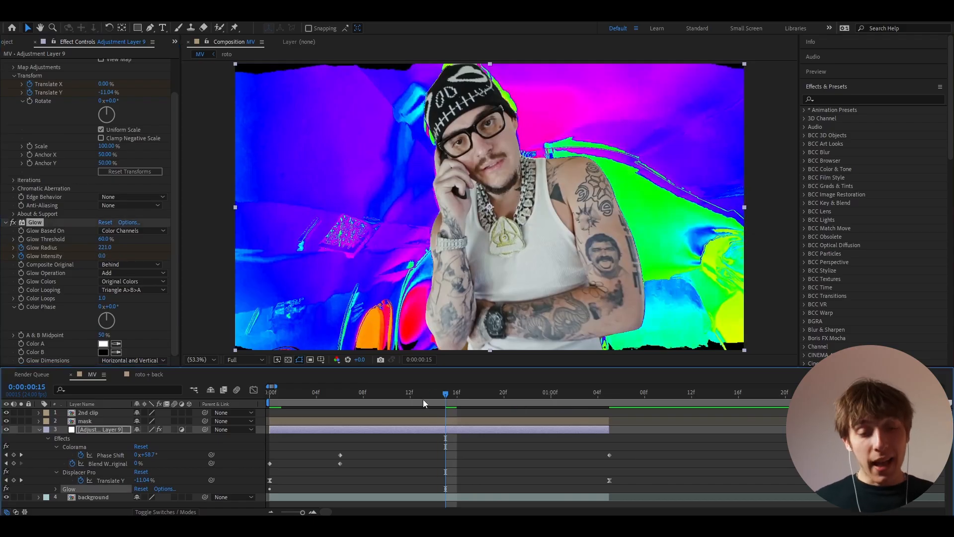
pyautogui.moveTo(423, 397); pyautogui.dragTo(316, 398)
pyautogui.press('Home')
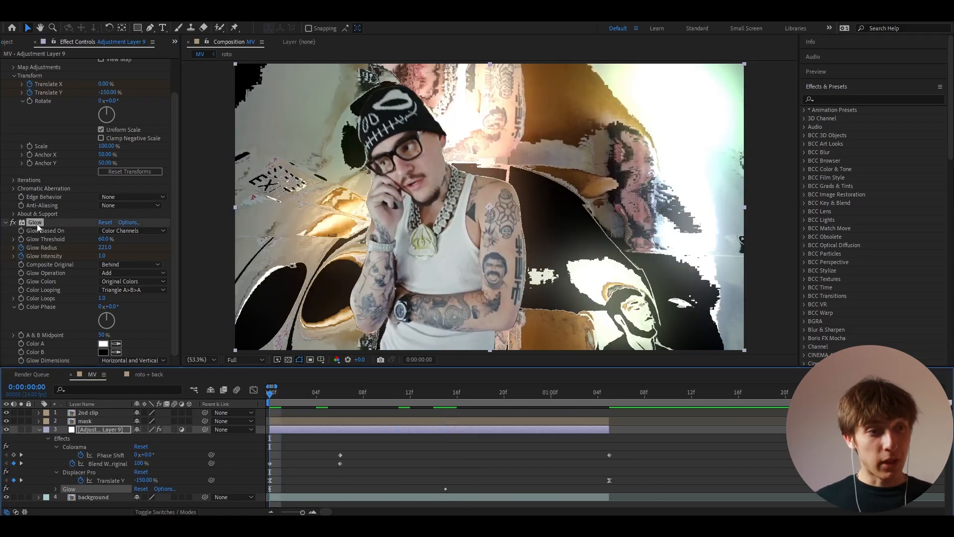
pyautogui.press('Delete')
# Step: Apply Deep Glow 2 with Exposure 0.25 and Radius 500
pyautogui.hotkey('ctrl', 'space')
pyautogui.write('dee')
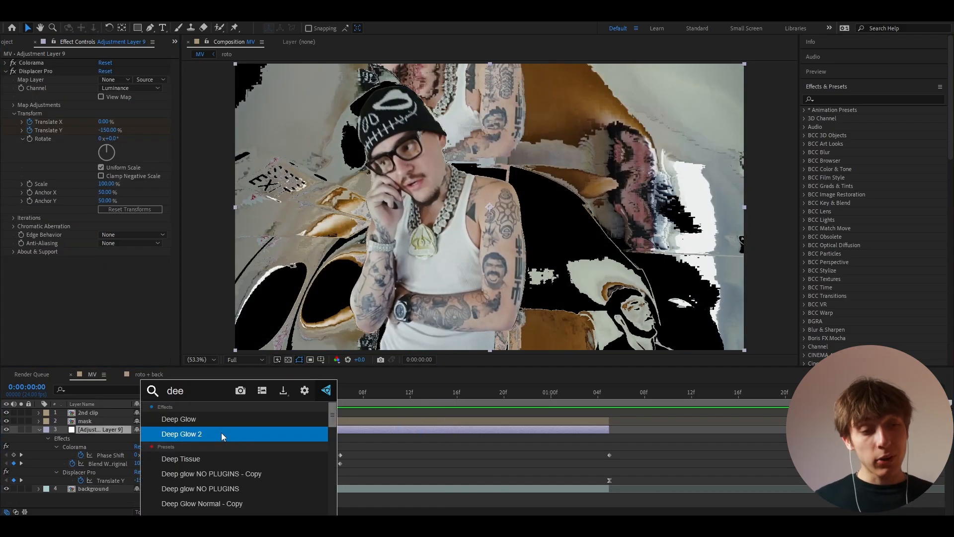
pyautogui.click(216, 434)
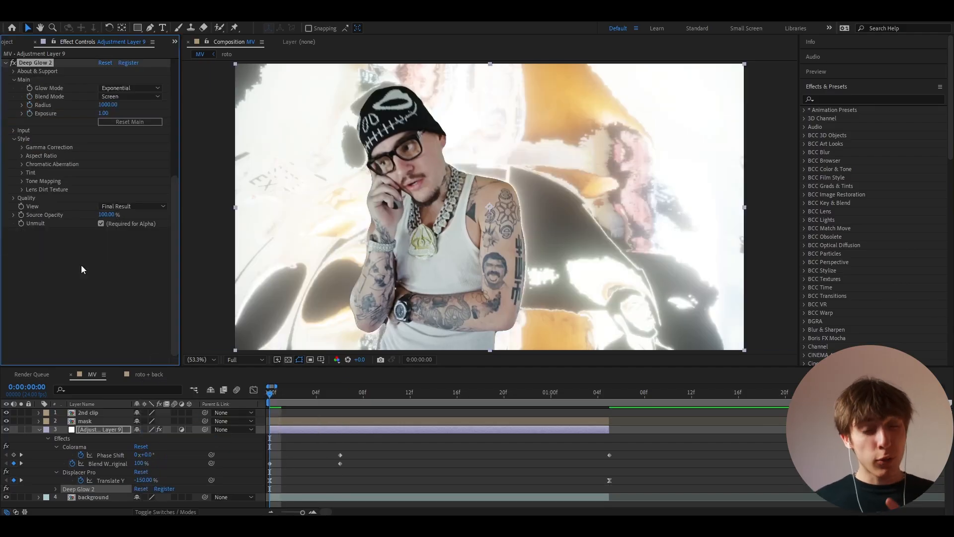
pyautogui.scroll(-3, 81, 264)
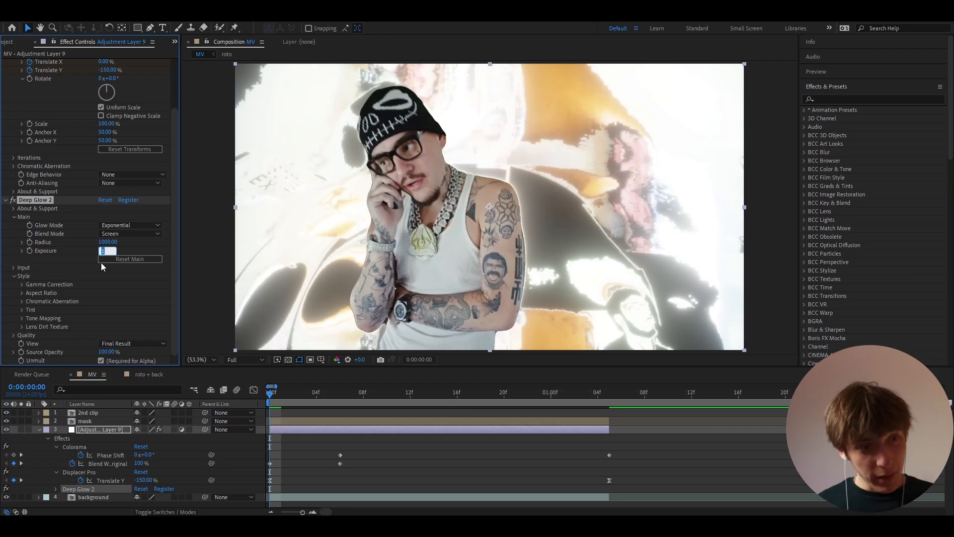
pyautogui.write('25')
pyautogui.click(102, 264)
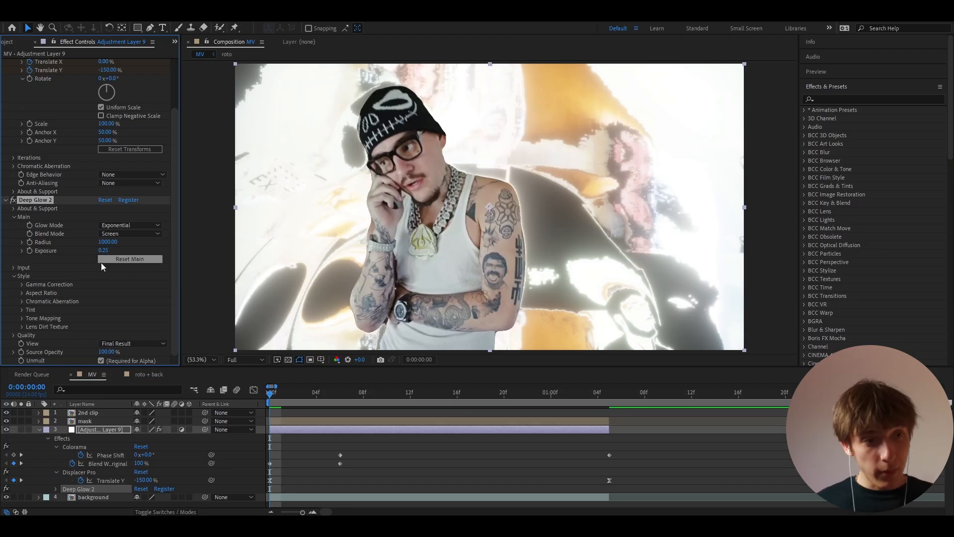
pyautogui.click(107, 242)
pyautogui.write('500')
pyautogui.press('Return')
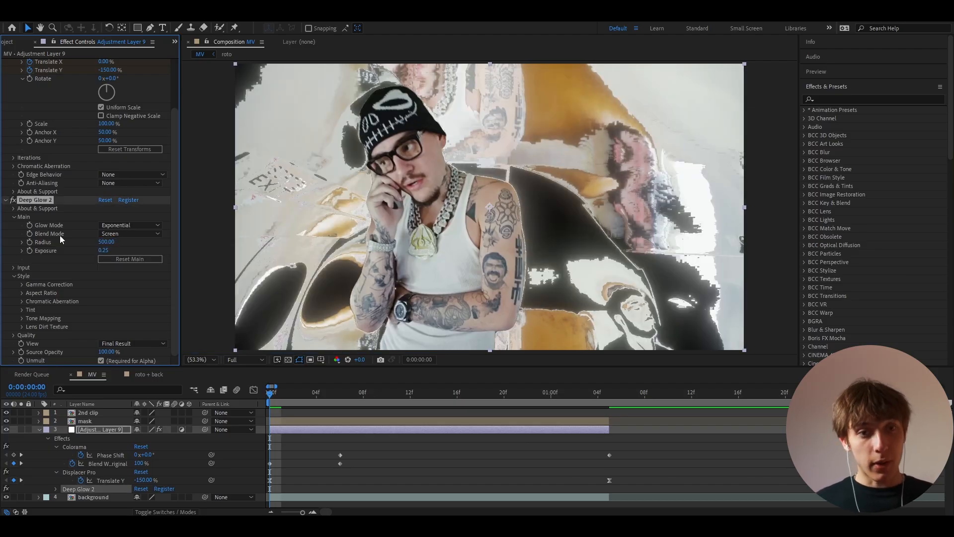
# Step: Keyframe Deep Glow Exposure from 0.25 at frame 0 to 0 at 1:05
pyautogui.click(29, 251)
pyautogui.click(604, 397)
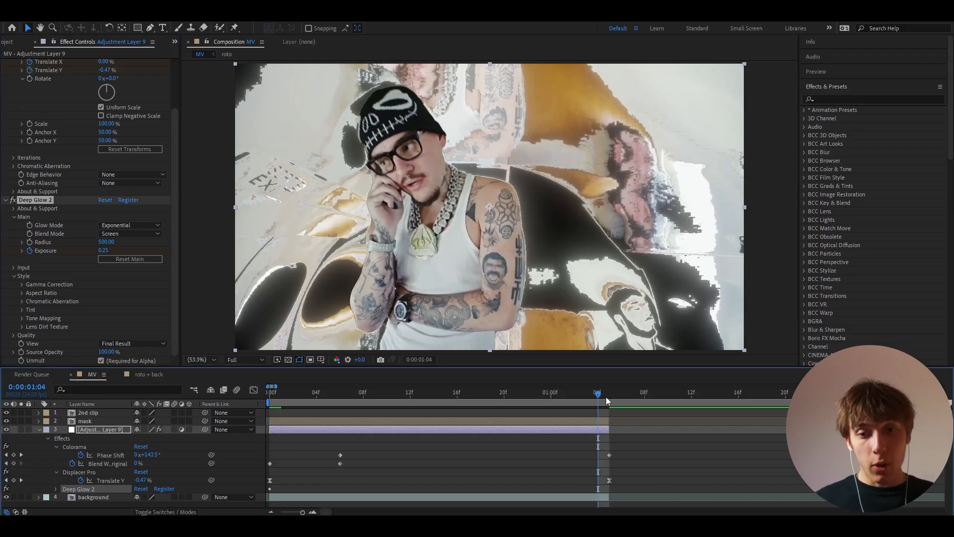
pyautogui.moveTo(606, 399); pyautogui.dragTo(611, 398)
pyautogui.click(102, 250)
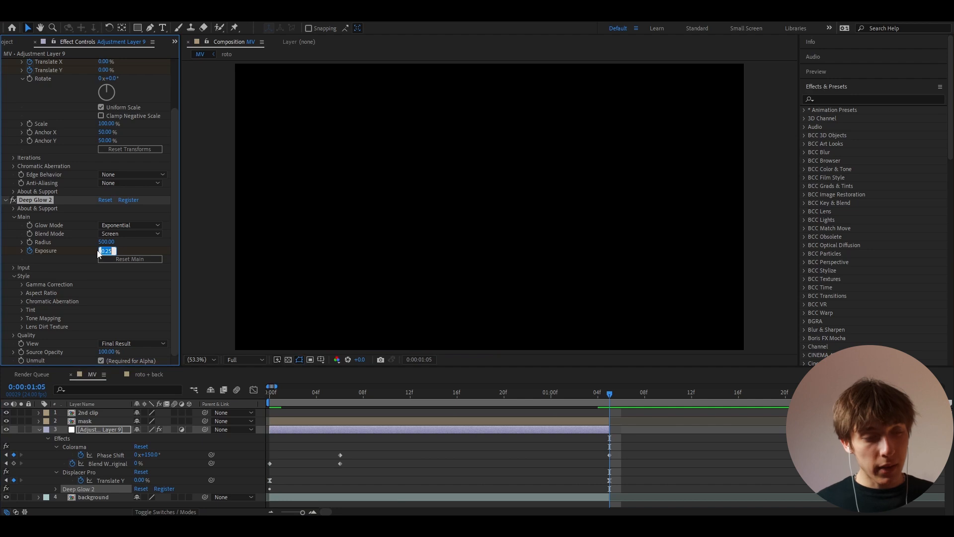
pyautogui.write('0')
pyautogui.press('Return')
# Step: Easy-ease both Exposure keyframes and lengthen their easing in the Graph Editor
pyautogui.click(267, 392)
pyautogui.press('u')
pyautogui.press('u')
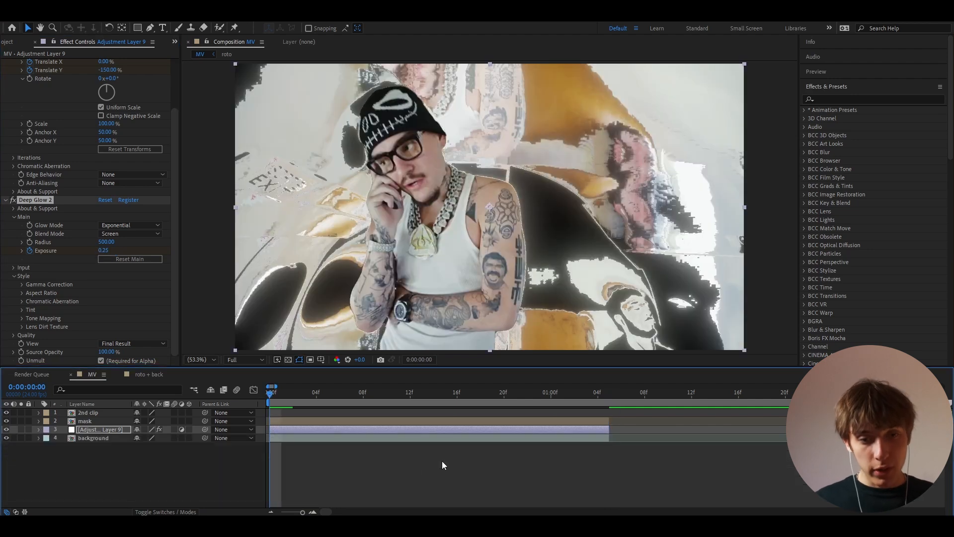
pyautogui.scroll(-1, 591, 481)
pyautogui.moveTo(618, 488); pyautogui.dragTo(261, 495)
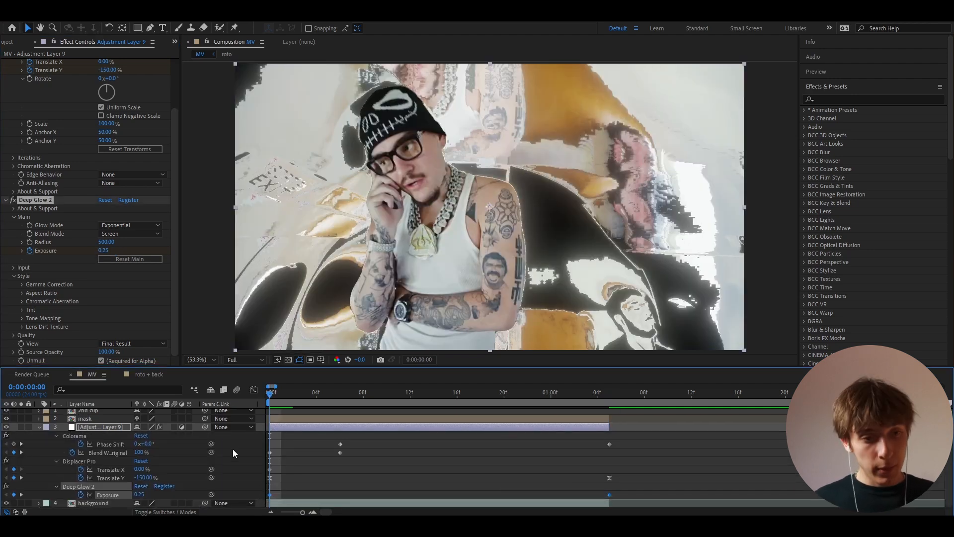
pyautogui.click(254, 390)
pyautogui.press('F9')
pyautogui.moveTo(383, 414); pyautogui.dragTo(519, 427)
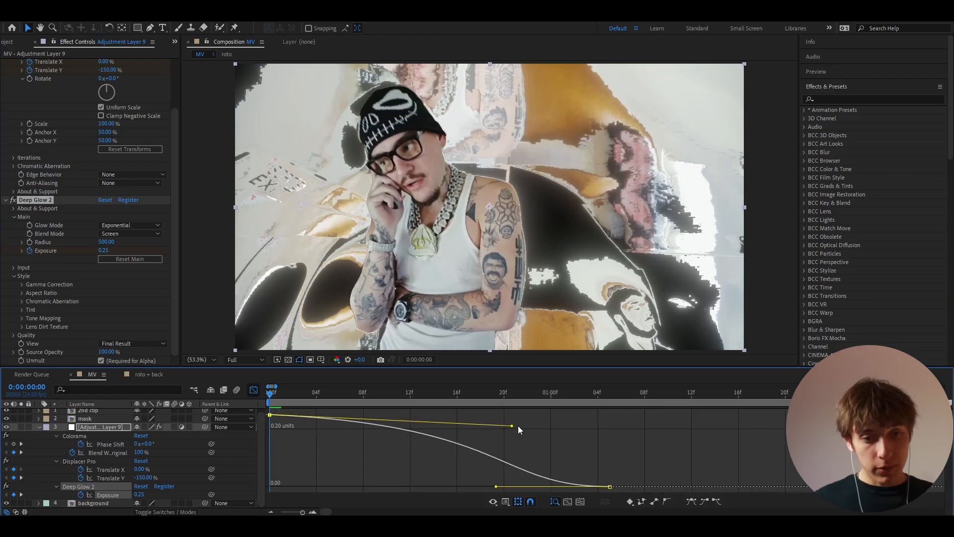
pyautogui.moveTo(496, 486); pyautogui.dragTo(563, 454)
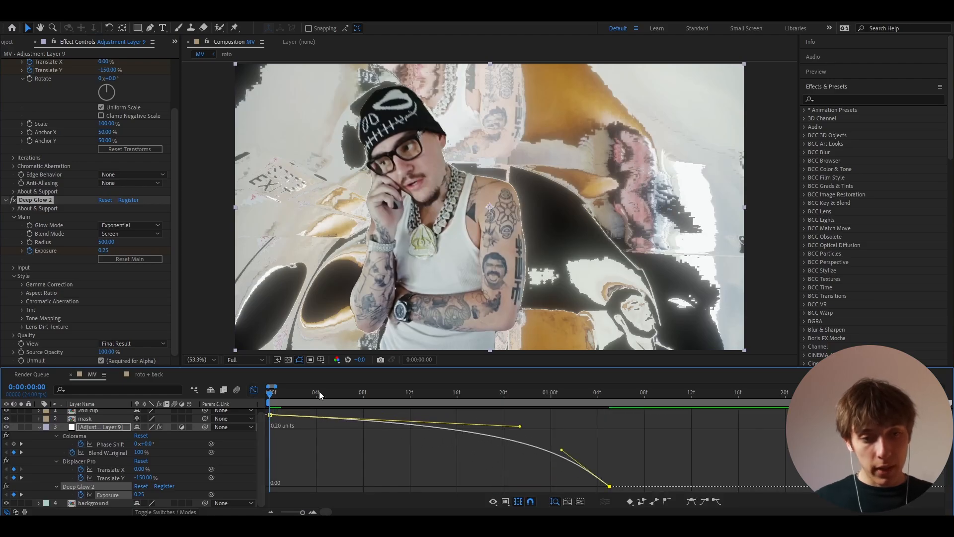
pyautogui.moveTo(338, 392); pyautogui.dragTo(207, 395)
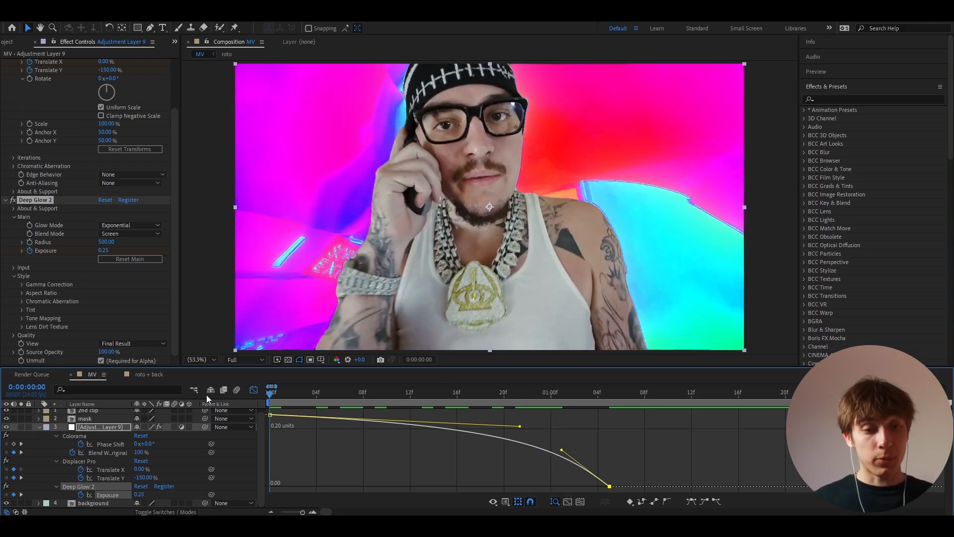
# Step: Apply Bulge and enlarge it to cover most of the frame
pyautogui.click(253, 389)
pyautogui.hotkey('ctrl', 'space')
pyautogui.write('bulg')
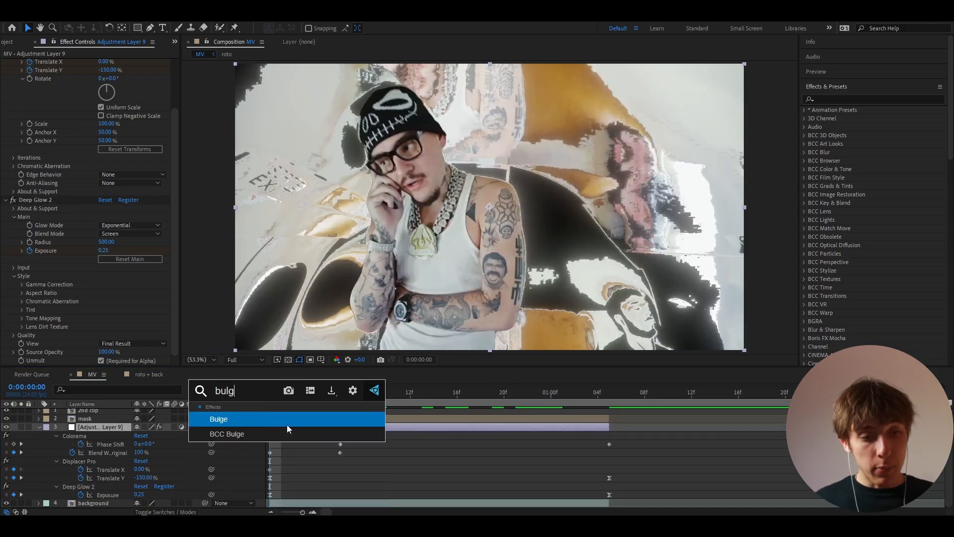
pyautogui.press('Return')
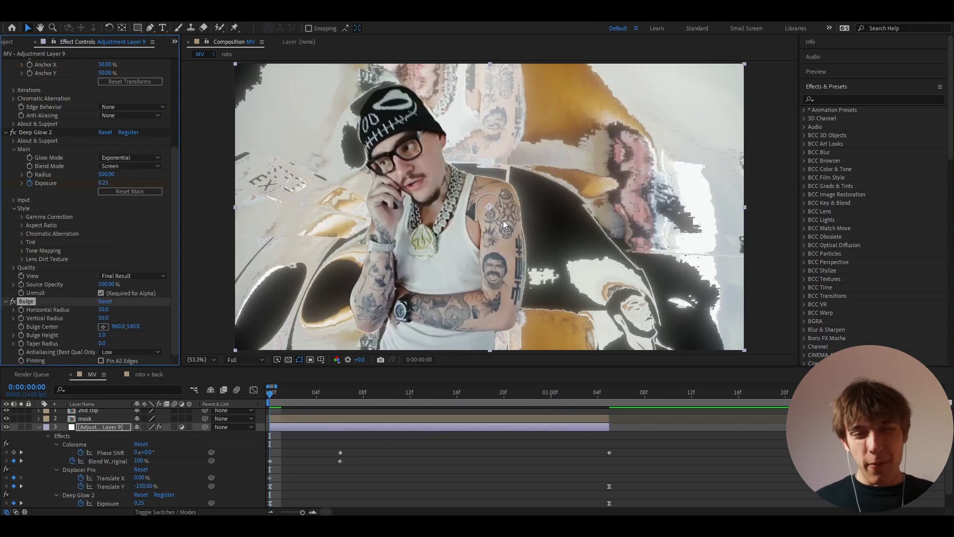
pyautogui.moveTo(503, 220); pyautogui.dragTo(725, 347)
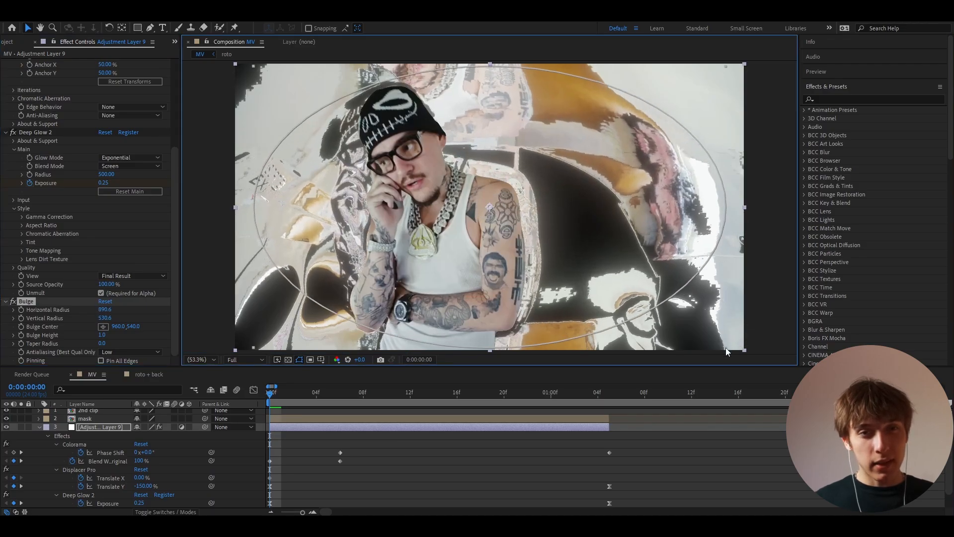
# Step: Keyframe Bulge Horizontal Radius, then at 8f lower Bulge Height to -0.8 and narrow it
pyautogui.click(22, 335)
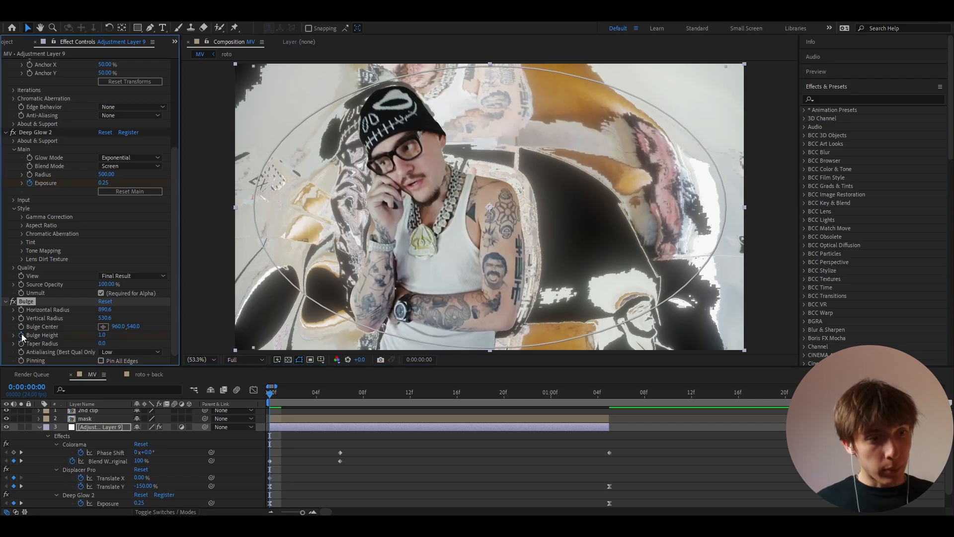
pyautogui.click(21, 309)
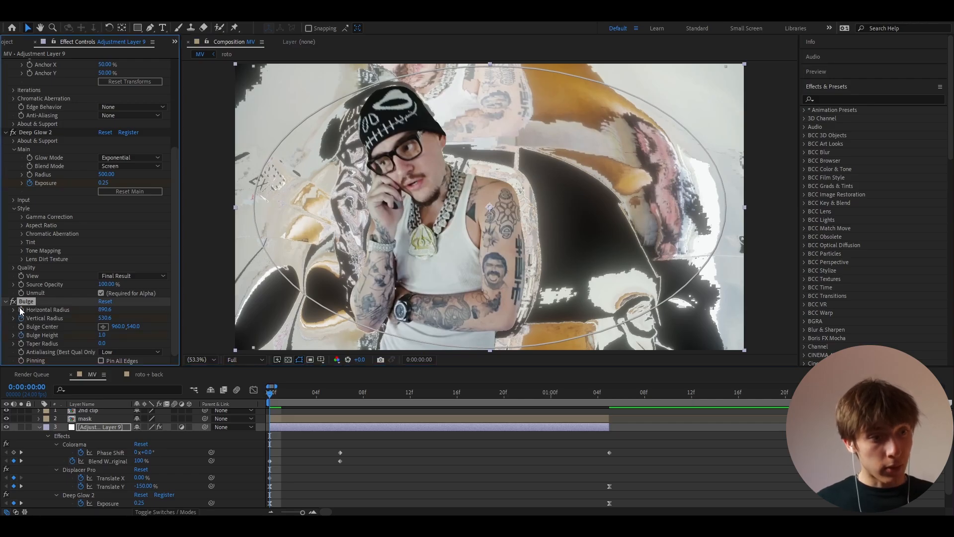
pyautogui.moveTo(336, 393); pyautogui.dragTo(364, 392)
pyautogui.scroll(-1, 383, 426)
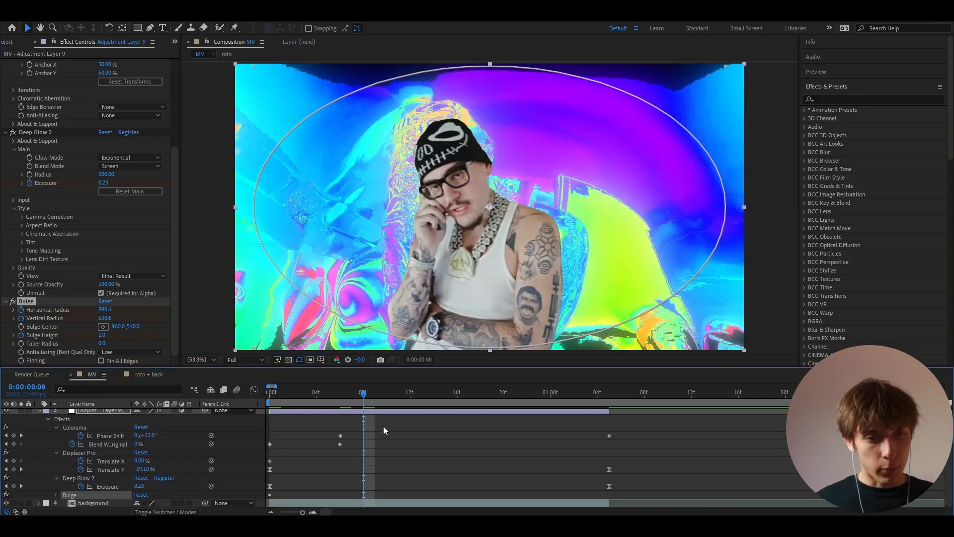
pyautogui.moveTo(100, 335); pyautogui.dragTo(69, 339)
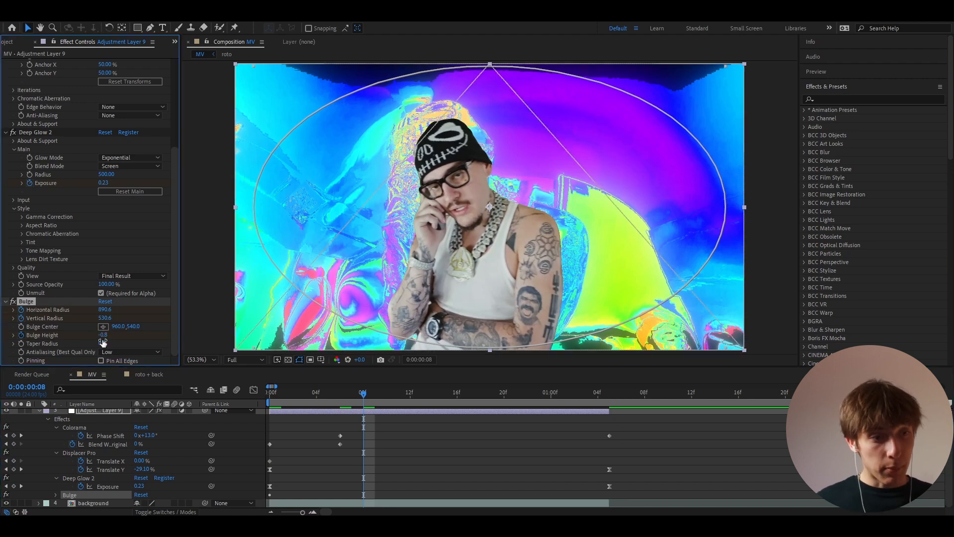
pyautogui.moveTo(105, 309); pyautogui.dragTo(20, 312)
# Step: Shrink the bulge, then at frame 17 raise Bulge Height to 0.6 and widen its radii
pyautogui.moveTo(104, 318); pyautogui.dragTo(53, 315)
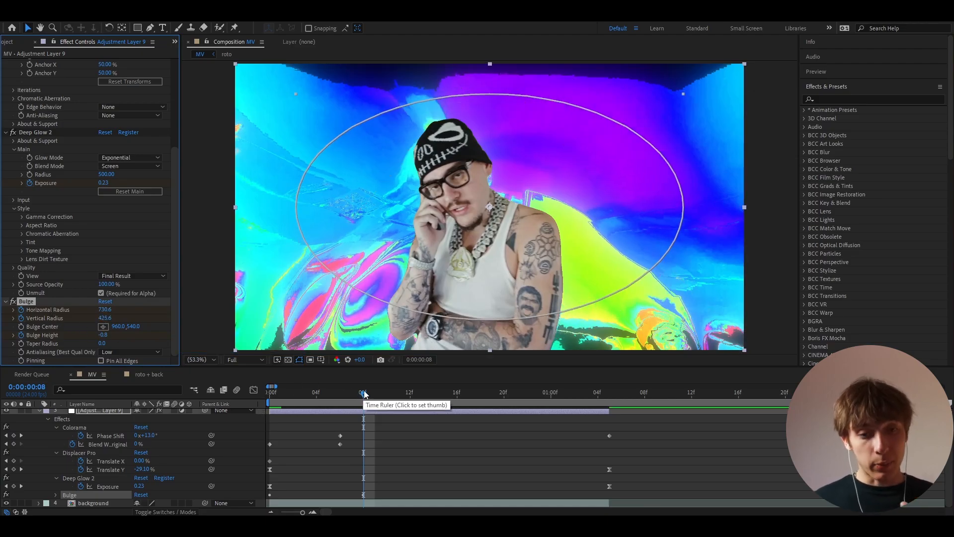
pyautogui.moveTo(363, 395); pyautogui.dragTo(470, 398)
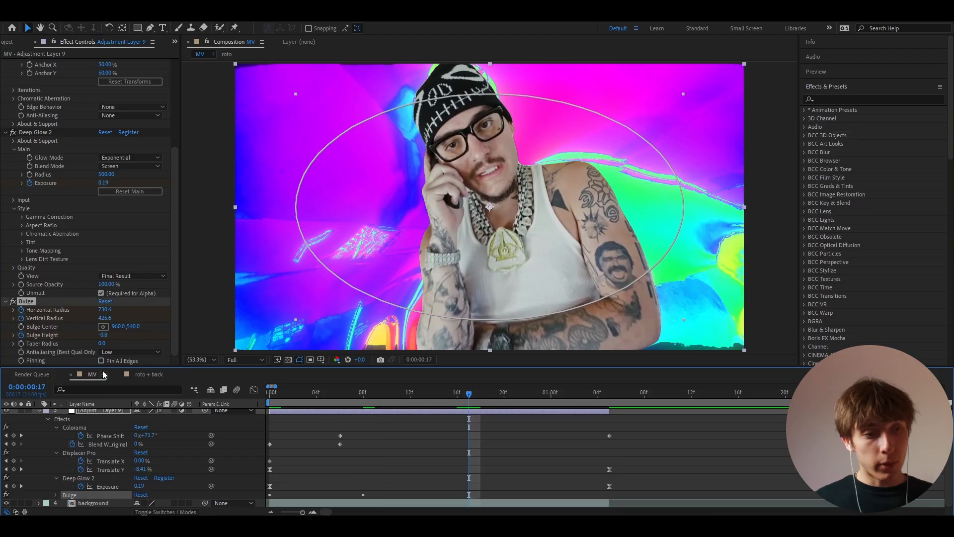
pyautogui.moveTo(112, 338); pyautogui.dragTo(169, 336)
pyautogui.moveTo(113, 316); pyautogui.dragTo(167, 321)
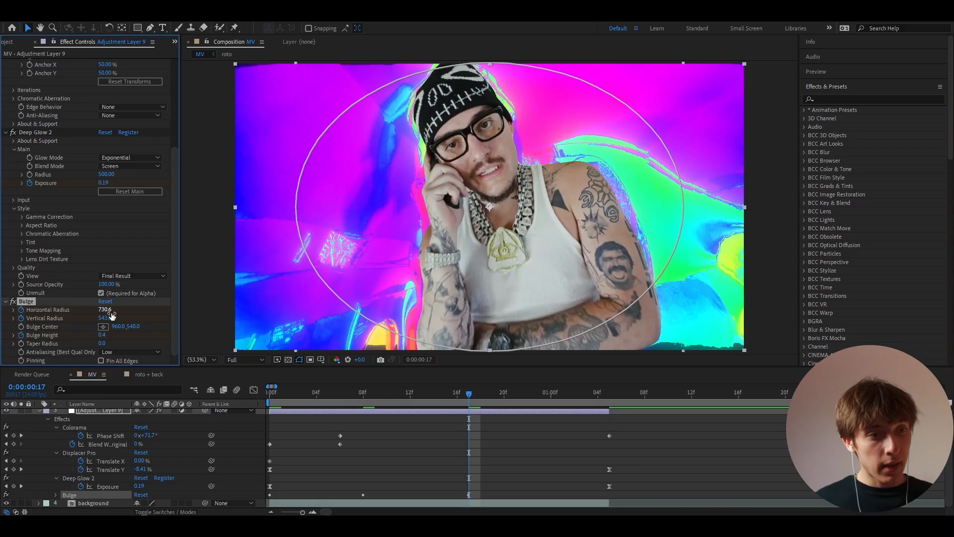
pyautogui.moveTo(112, 309); pyautogui.dragTo(181, 315)
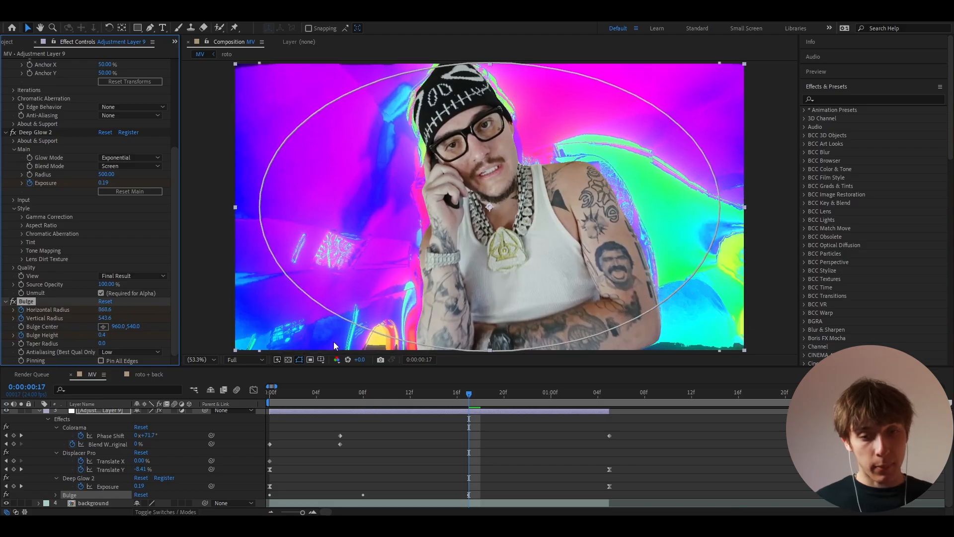
pyautogui.moveTo(472, 394); pyautogui.dragTo(610, 402)
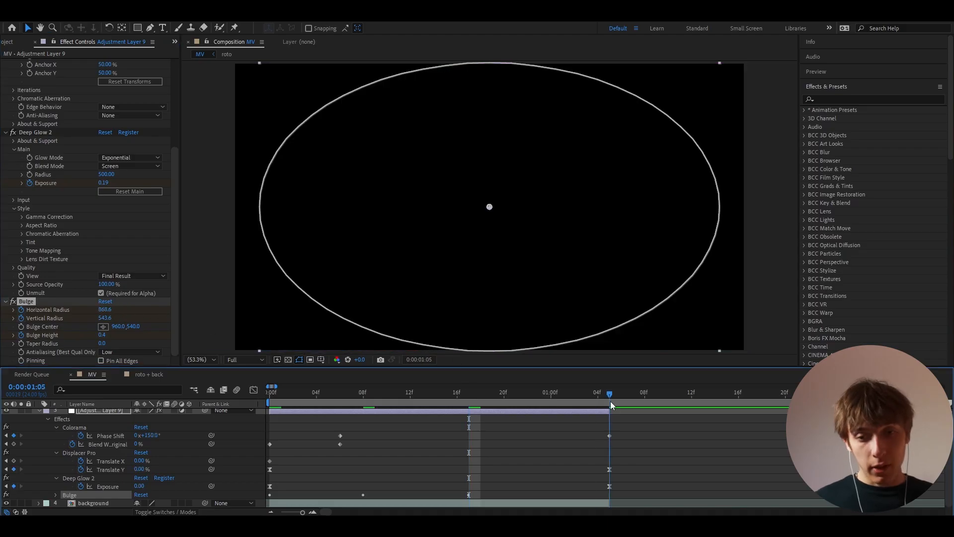
# Step: At 1:05 set Bulge Height to 0 and shrink the bulge's radii
pyautogui.click(103, 337)
pyautogui.write('0')
pyautogui.press('Return')
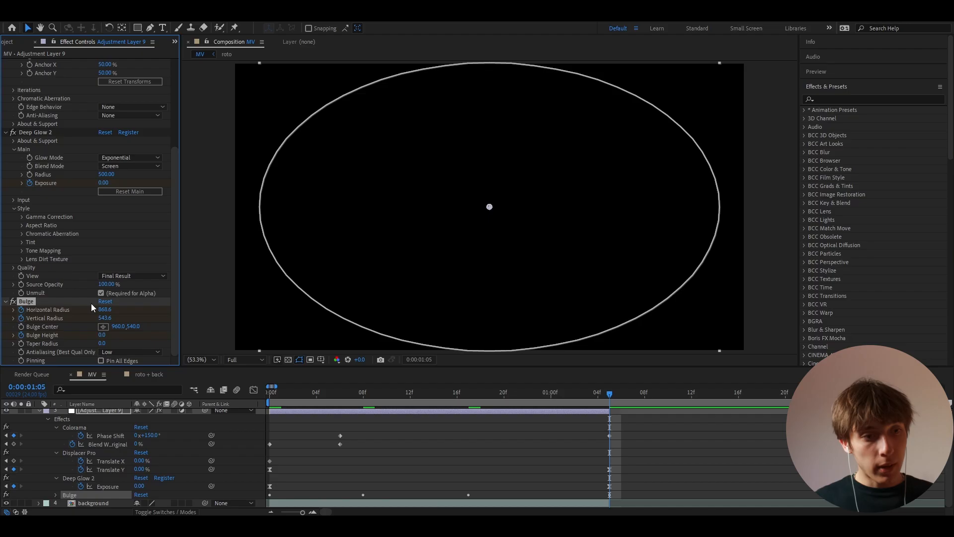
pyautogui.moveTo(103, 310); pyautogui.dragTo(69, 317)
pyautogui.moveTo(470, 398); pyautogui.dragTo(269, 405)
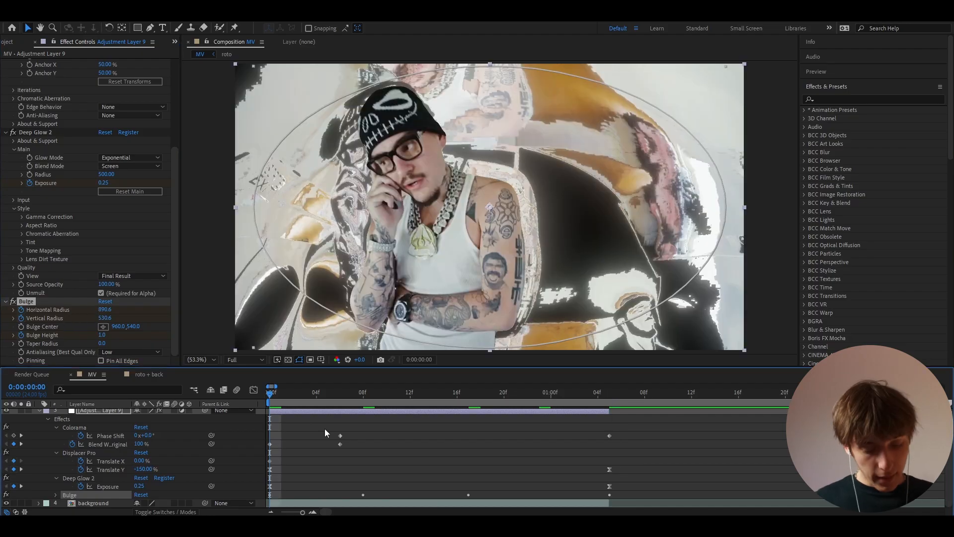
# Step: Easy-ease all Bulge keyframes and preview the animation
pyautogui.press('u')
pyautogui.press('u')
pyautogui.scroll(-3, 613, 486)
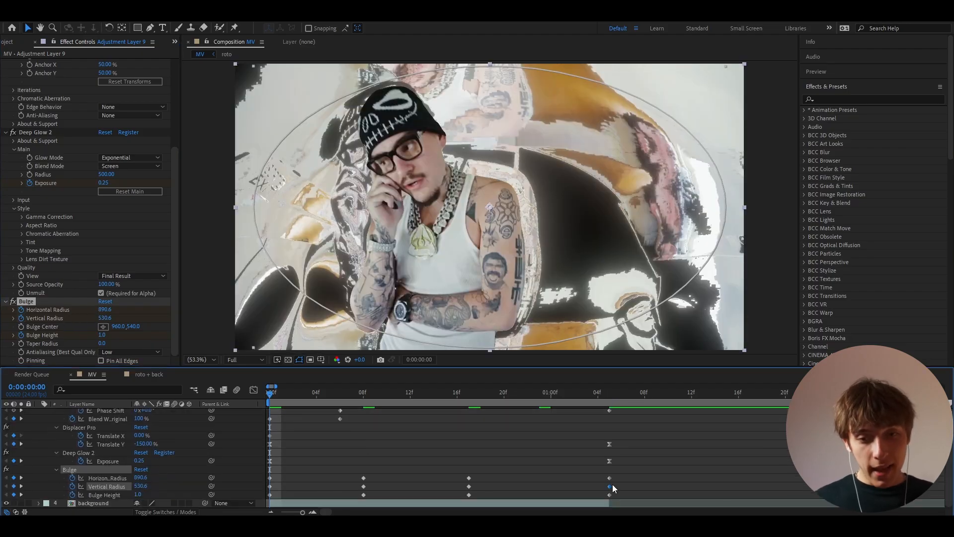
pyautogui.moveTo(616, 477); pyautogui.dragTo(234, 498)
pyautogui.press('F9')
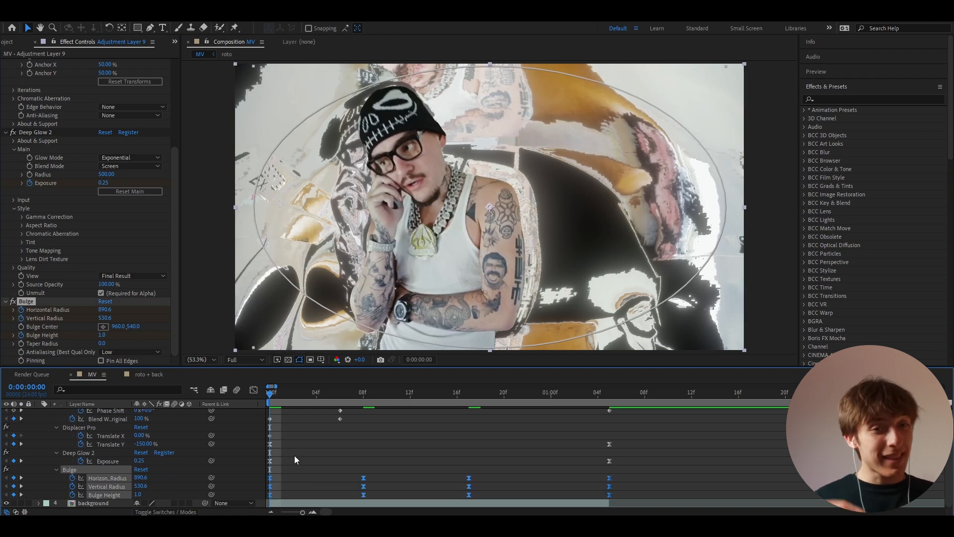
pyautogui.click(308, 464)
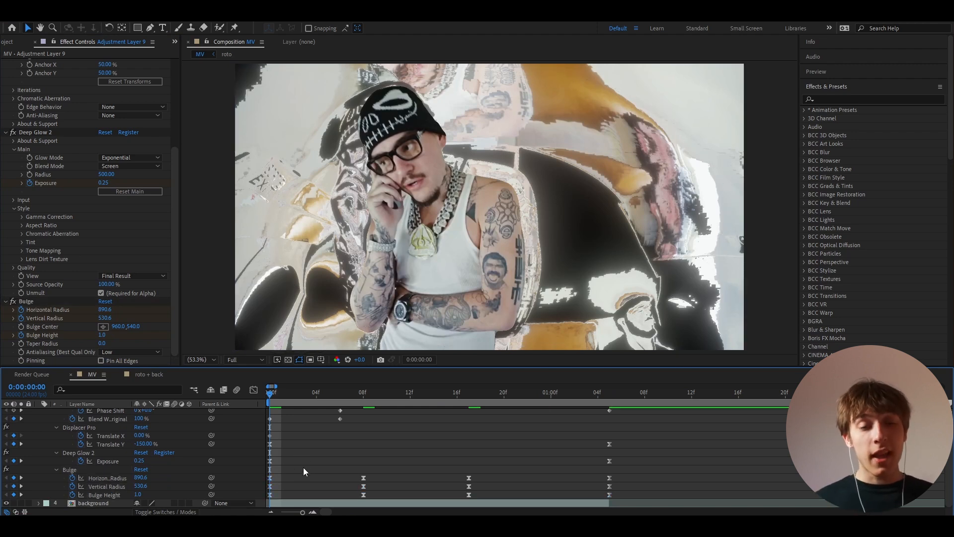
pyautogui.press('space')
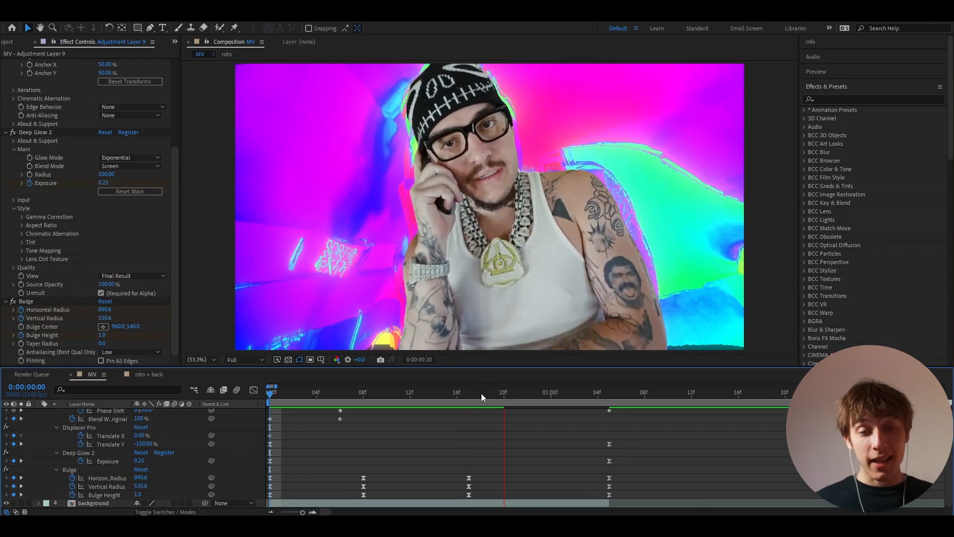
# Step: Apply the CC Lens effect to Adjustment Layer 9 using the quick effect search
pyautogui.press('space')
pyautogui.scroll(2, 306, 431)
pyautogui.click(306, 431)
pyautogui.hotkey('ctrl', 'space')
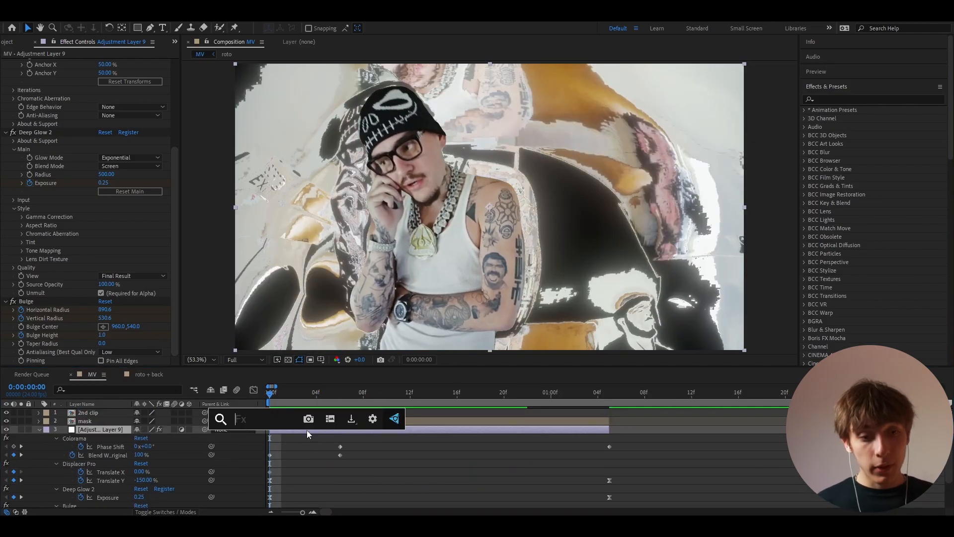
pyautogui.write('cc lens')
pyautogui.press('Return')
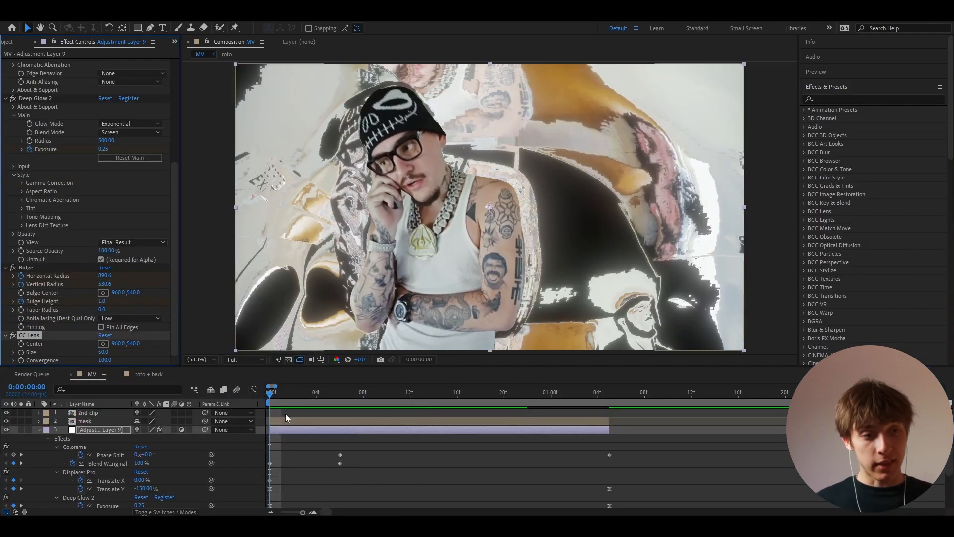
# Step: Keyframe CC Lens Size at 167 on frame 15 and 500 at 1:05
pyautogui.click(103, 352)
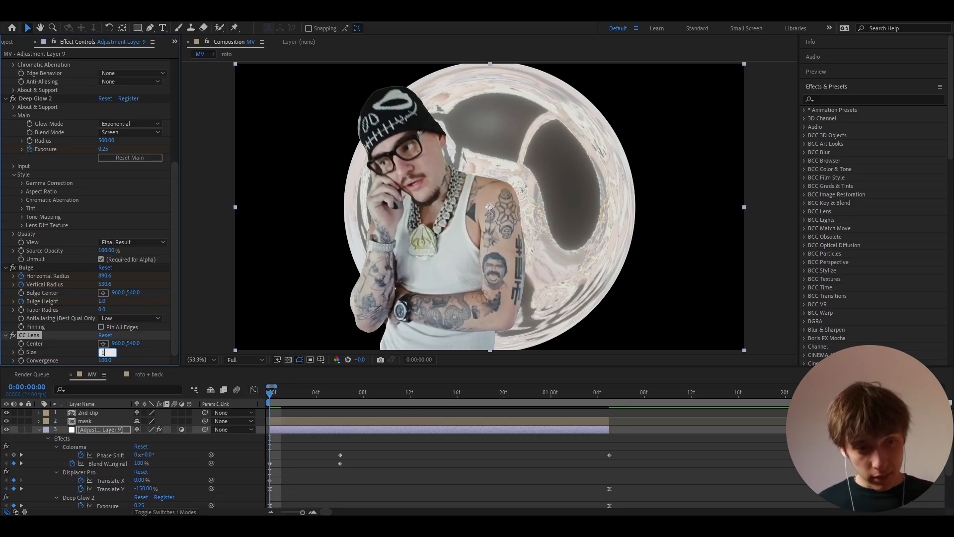
pyautogui.write('167')
pyautogui.press('Return')
pyautogui.scroll(-3, 407, 448)
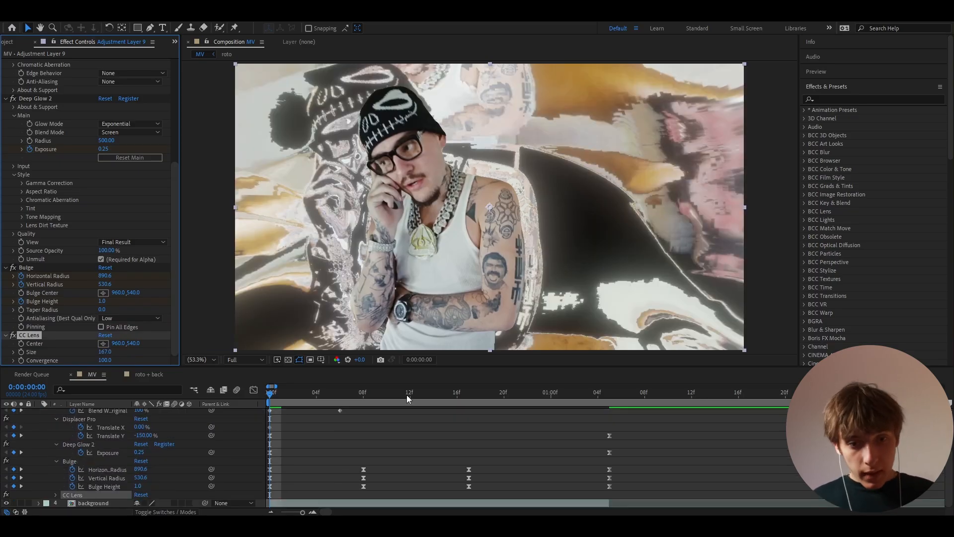
pyautogui.moveTo(406, 395); pyautogui.dragTo(442, 395)
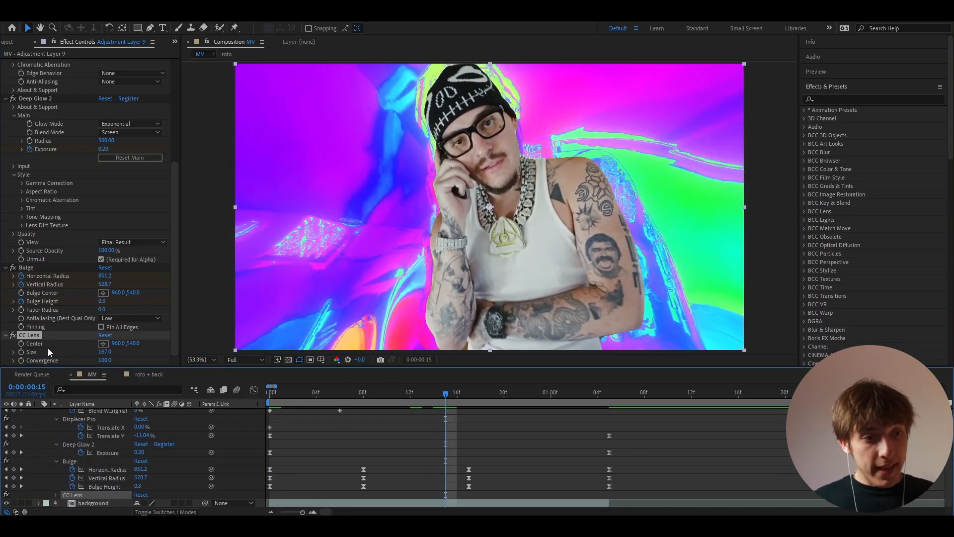
pyautogui.click(20, 352)
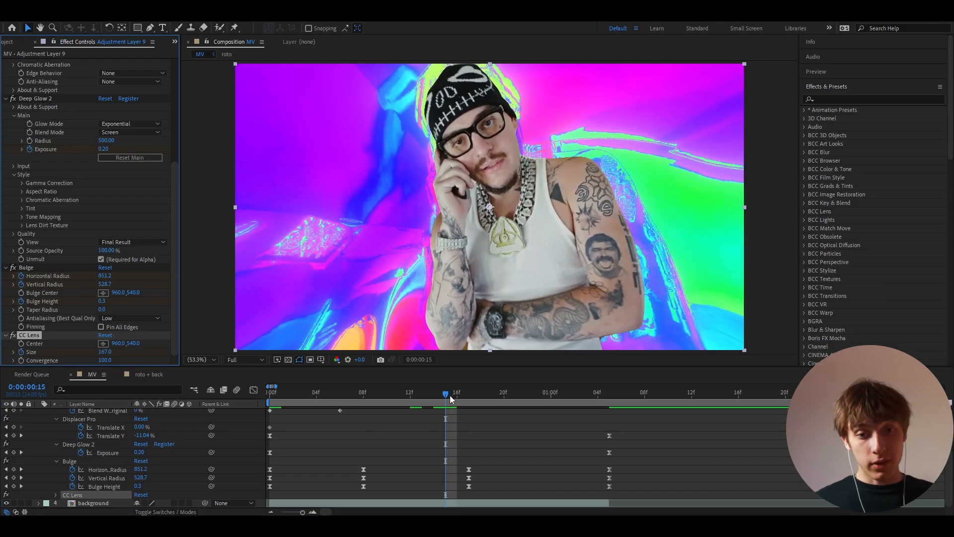
pyautogui.moveTo(449, 395); pyautogui.dragTo(610, 397)
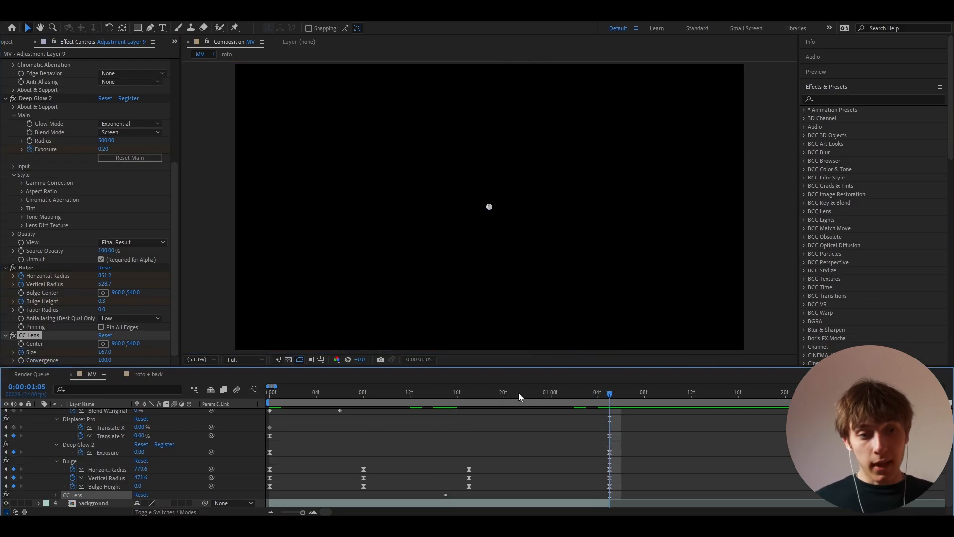
pyautogui.click(105, 352)
pyautogui.press('Return')
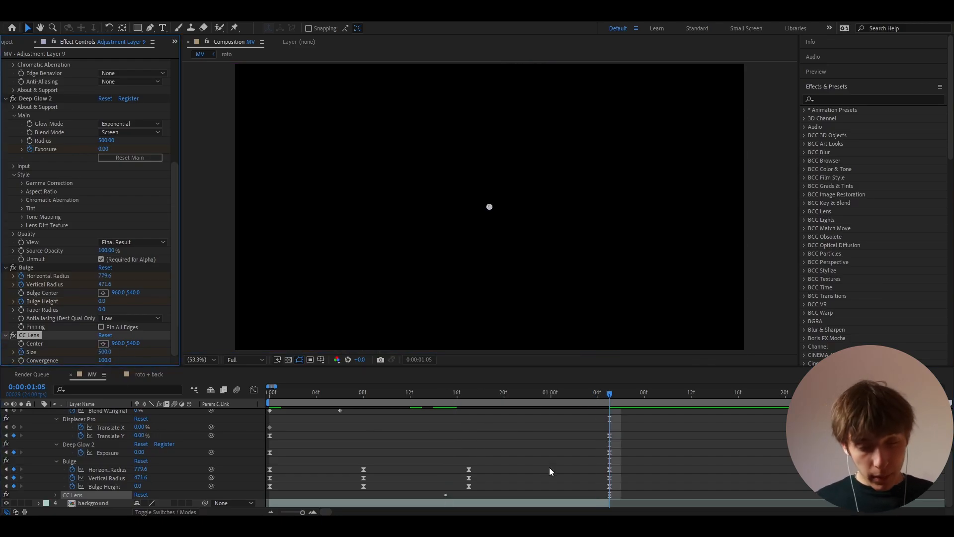
# Step: At frame 15, compare the layer with CC Lens turned off and back on
pyautogui.press('u')
pyautogui.press('u')
pyautogui.click(444, 400)
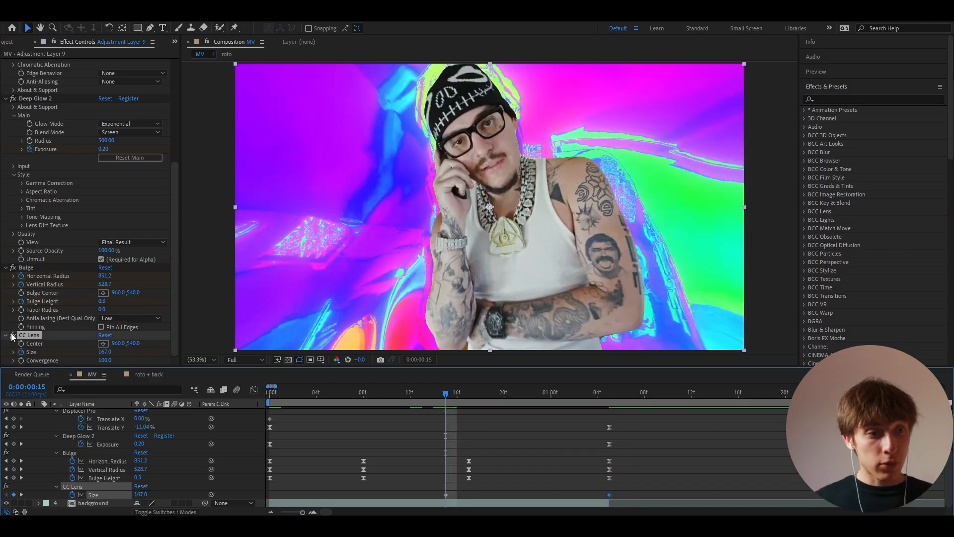
pyautogui.click(12, 335)
pyautogui.click(12, 335)
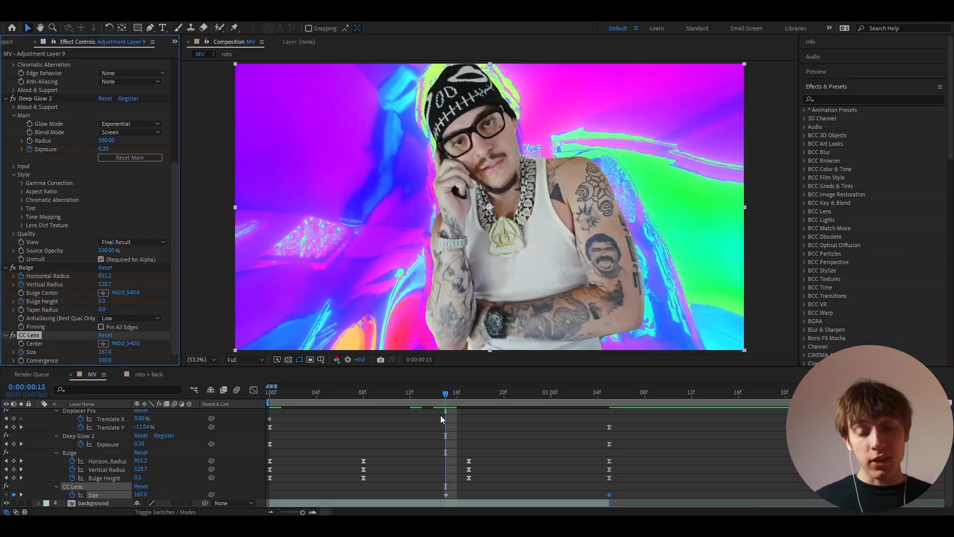
# Step: Reshape the Size curve in the Graph Editor to ease steeply into the end
pyautogui.moveTo(434, 494); pyautogui.dragTo(619, 499)
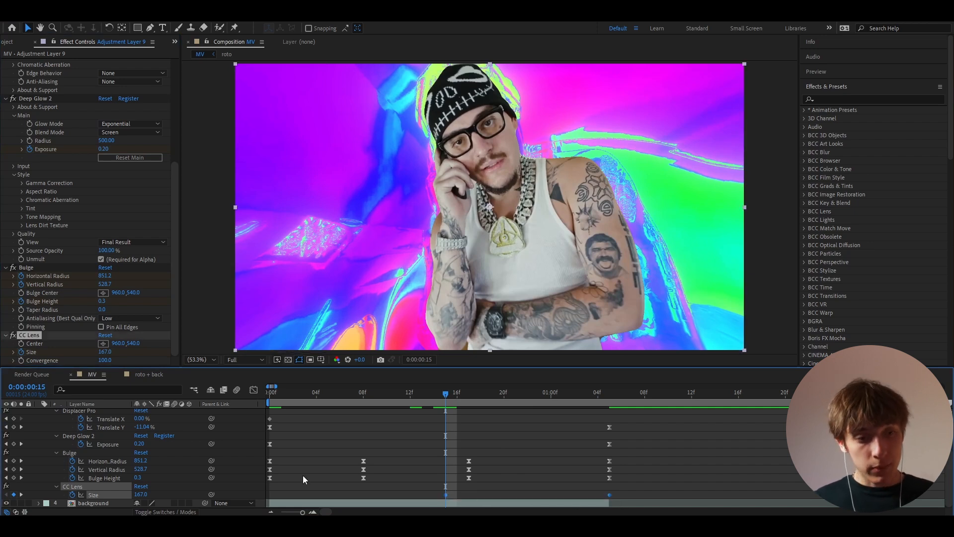
pyautogui.click(254, 392)
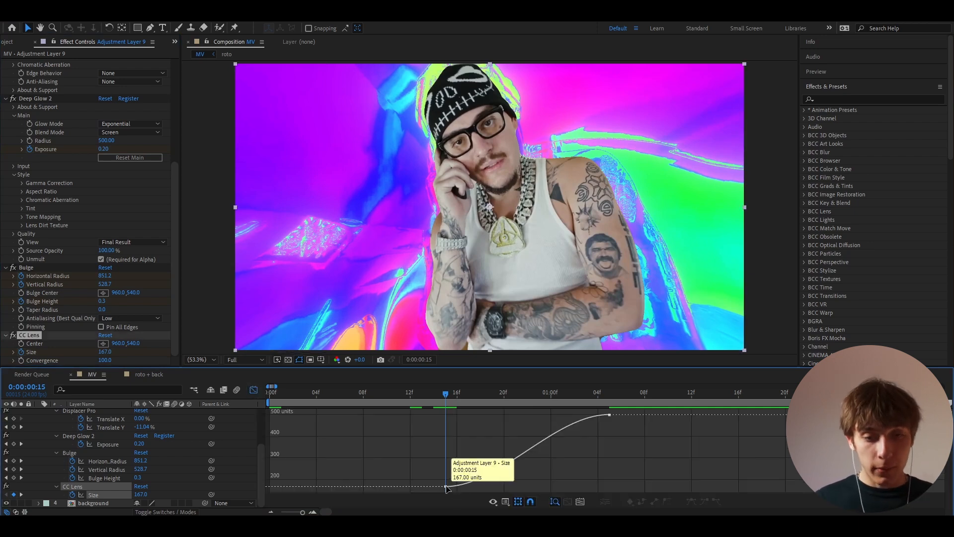
pyautogui.moveTo(508, 481); pyautogui.dragTo(583, 481)
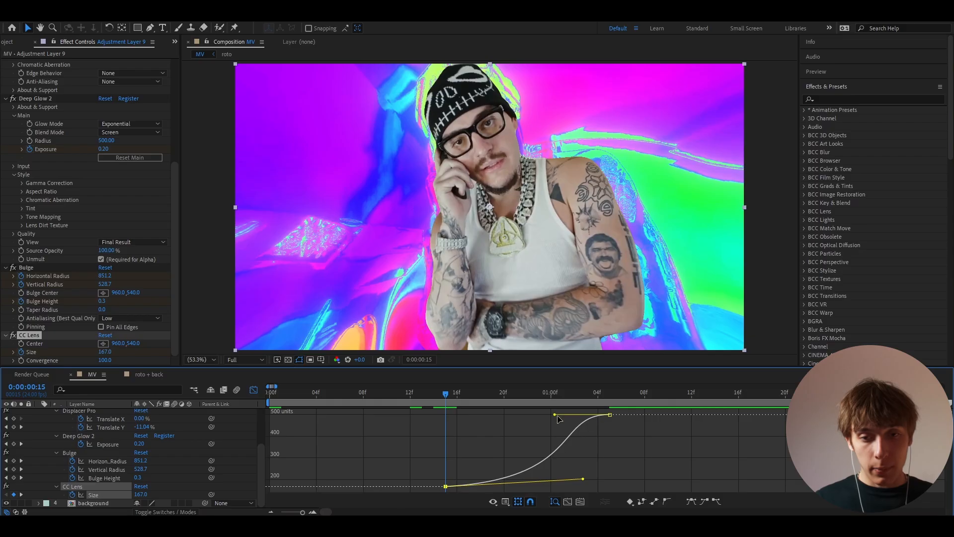
pyautogui.moveTo(555, 414); pyautogui.dragTo(589, 450)
pyautogui.click(253, 390)
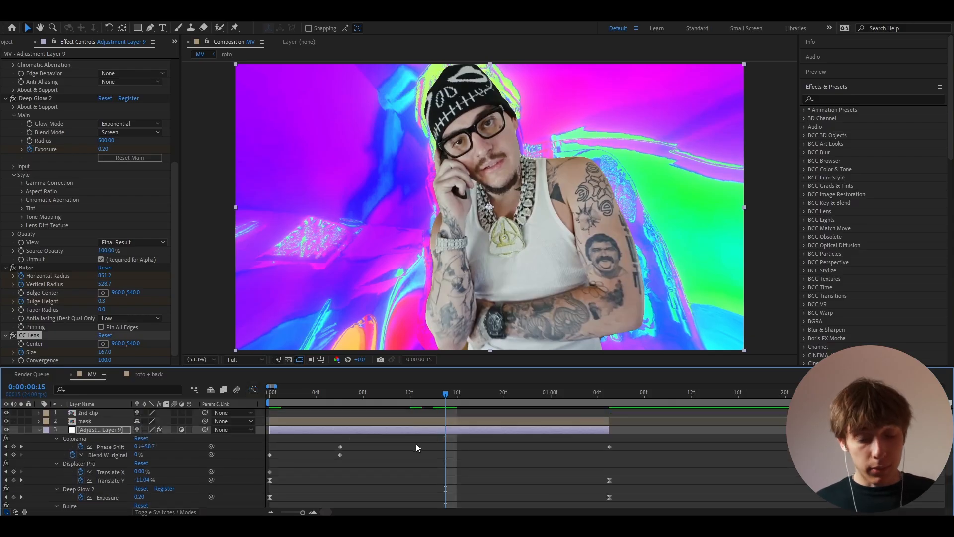
# Step: Keyframe Displacer Pro Translate X at 250% on frame 8 and 0% at 1:05
pyautogui.moveTo(440, 394); pyautogui.dragTo(374, 393)
pyautogui.scroll(2, 351, 432)
pyautogui.scroll(2, 351, 442)
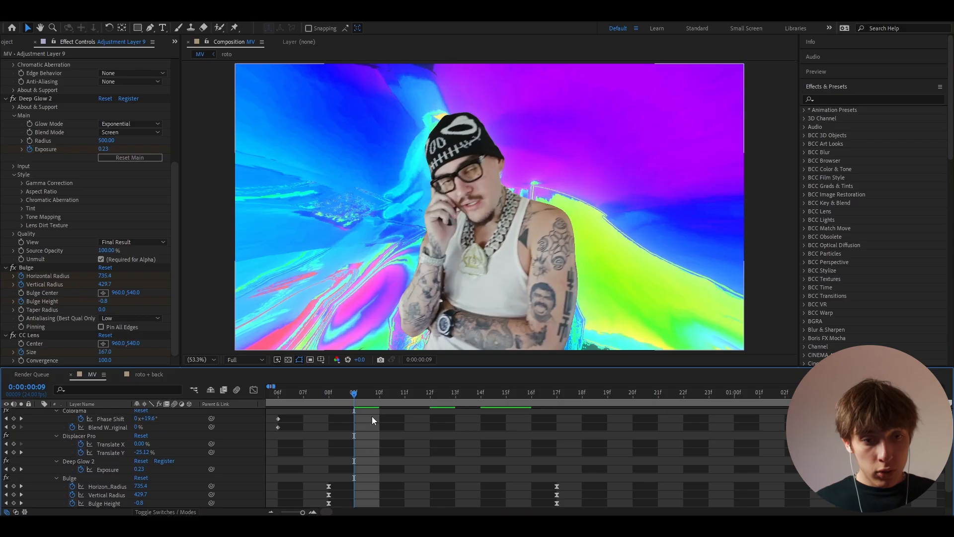
pyautogui.moveTo(271, 395); pyautogui.dragTo(397, 395)
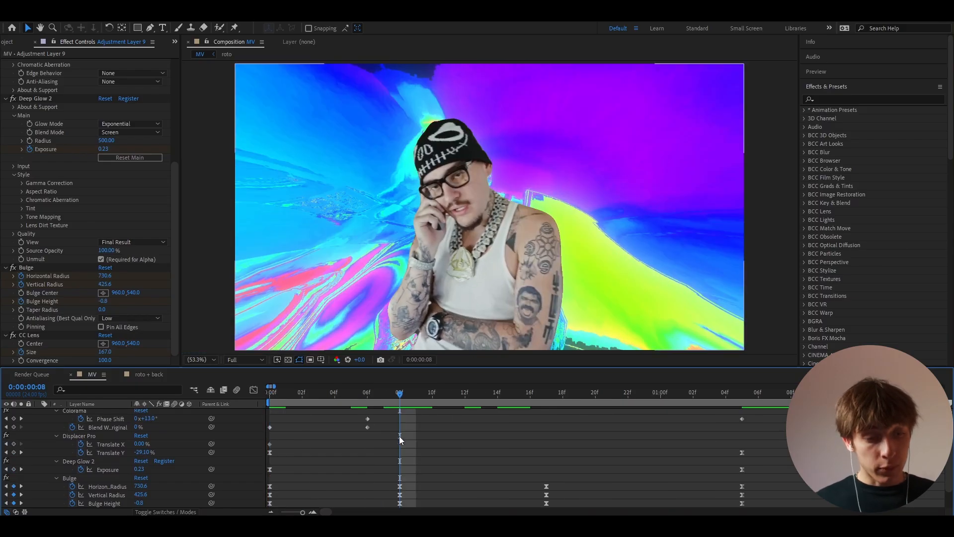
pyautogui.click(143, 443)
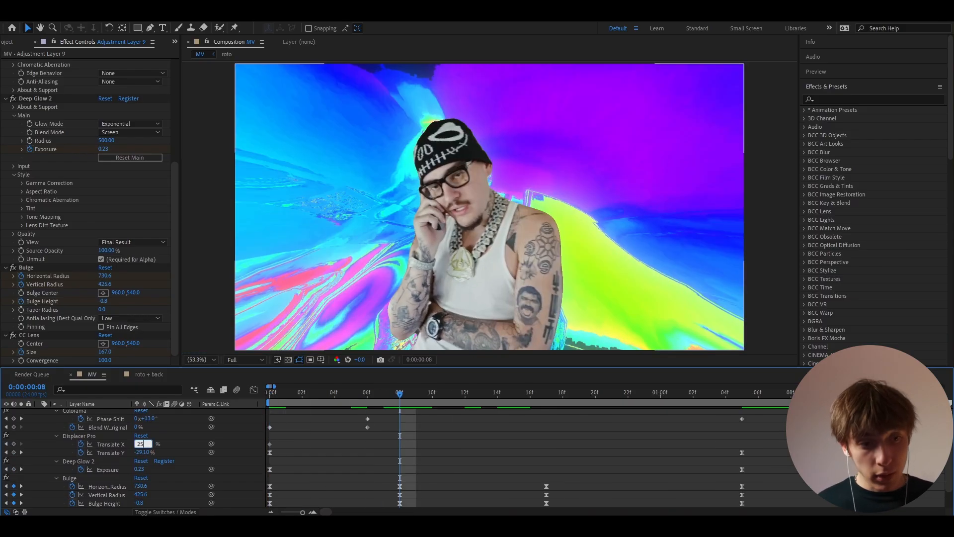
pyautogui.press('Return')
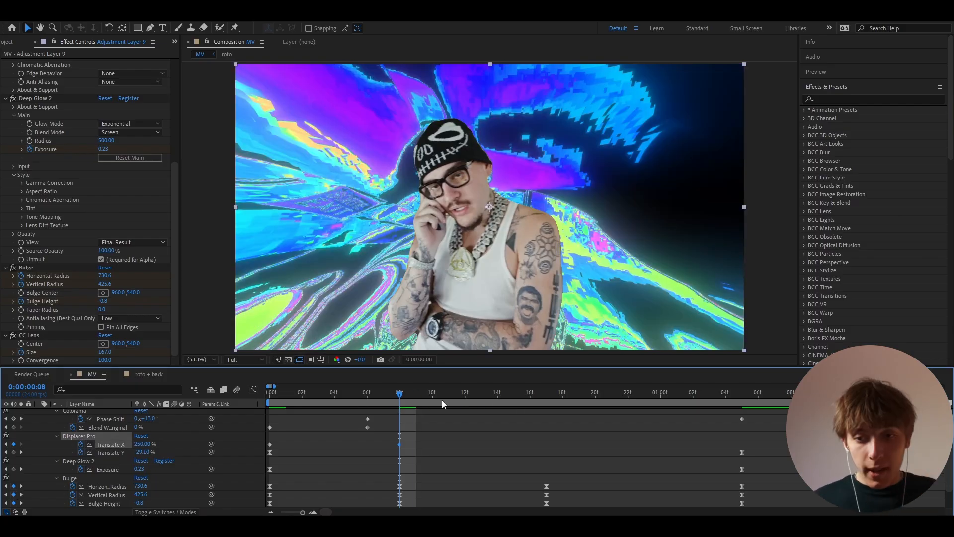
pyautogui.moveTo(444, 404); pyautogui.dragTo(743, 404)
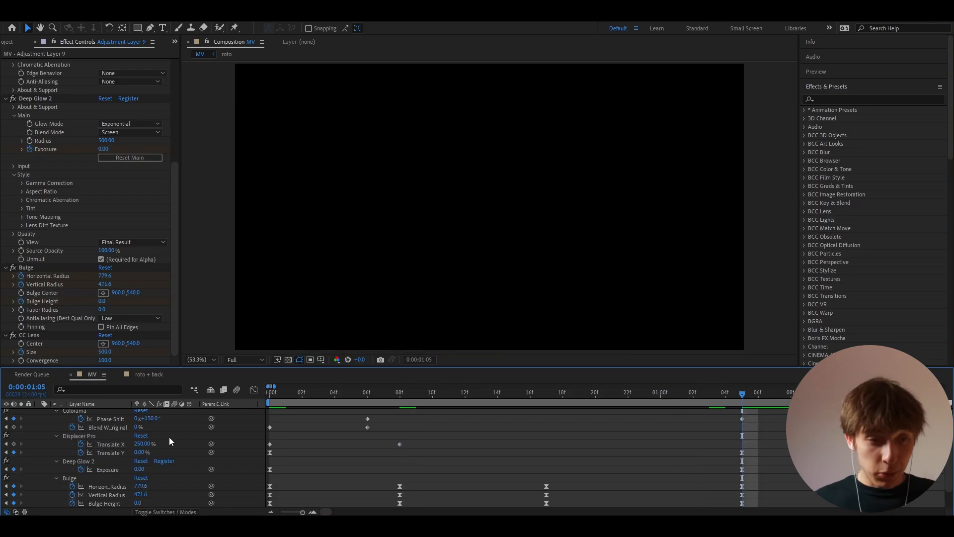
pyautogui.click(142, 445)
pyautogui.write('0')
pyautogui.press('Return')
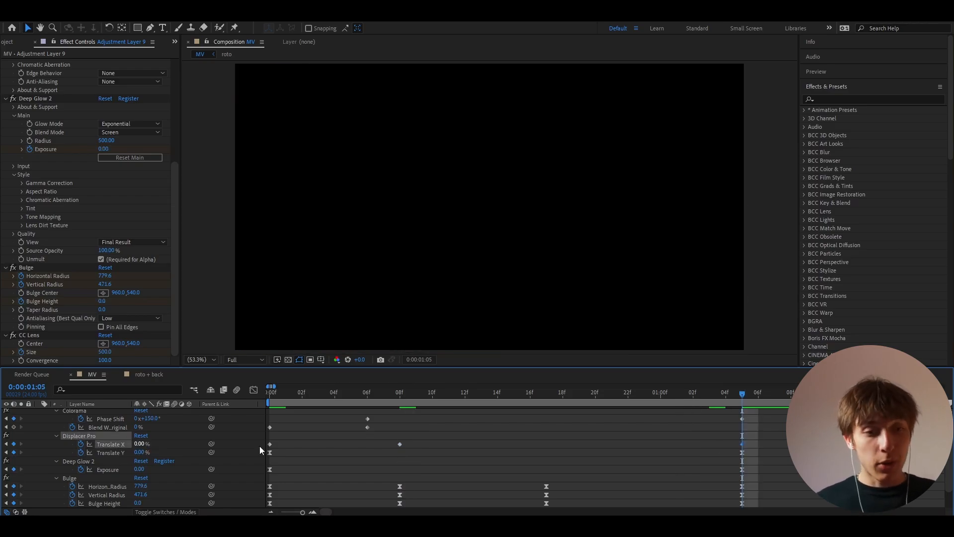
# Step: Reshape the Translate X curve to spike sharply to the peak, then ease slowly down
pyautogui.moveTo(749, 445); pyautogui.dragTo(256, 443)
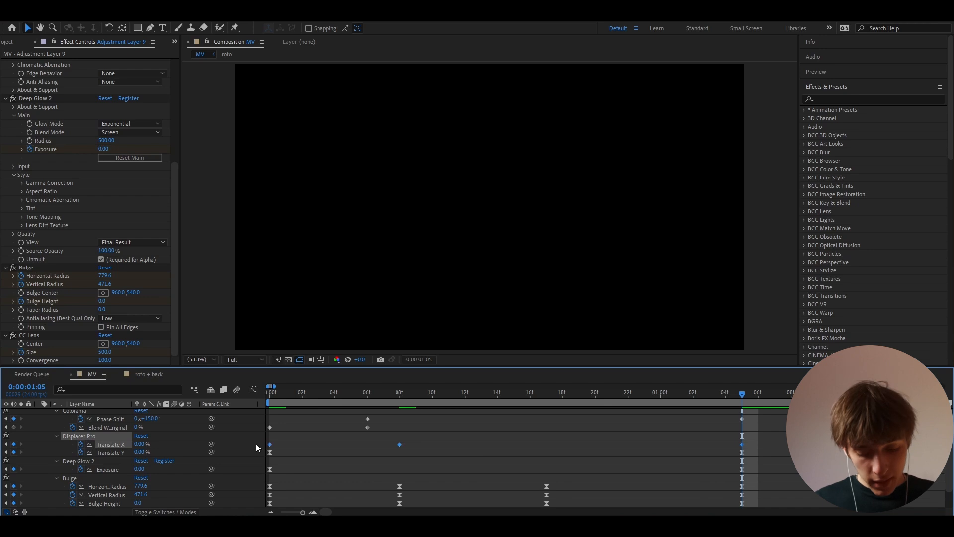
pyautogui.click(405, 396)
pyautogui.click(254, 390)
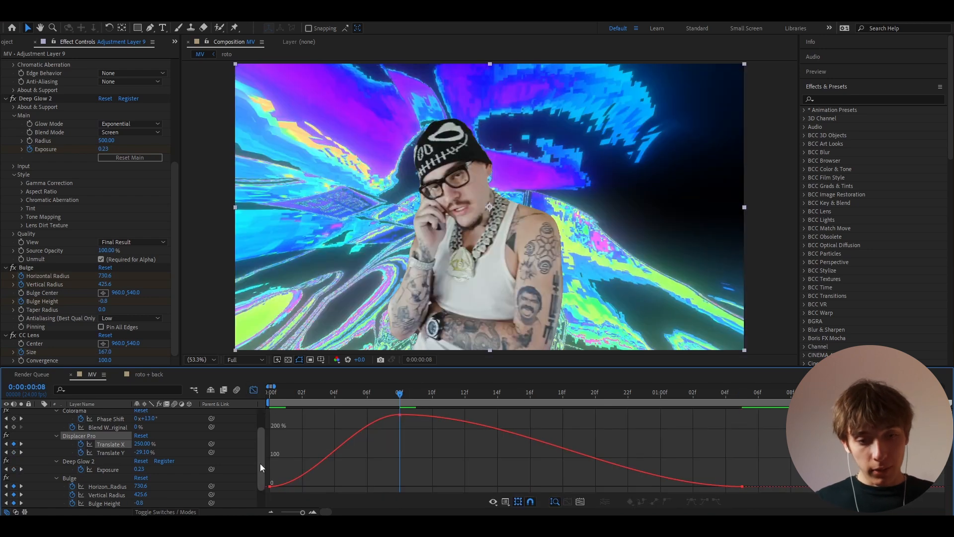
pyautogui.click(271, 487)
pyautogui.moveTo(314, 487); pyautogui.dragTo(291, 442)
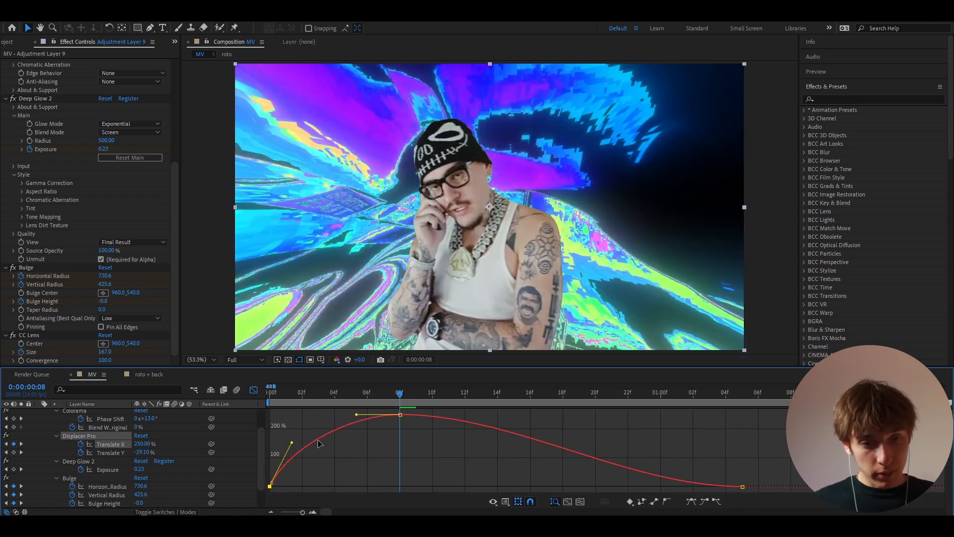
pyautogui.moveTo(515, 414); pyautogui.dragTo(566, 427)
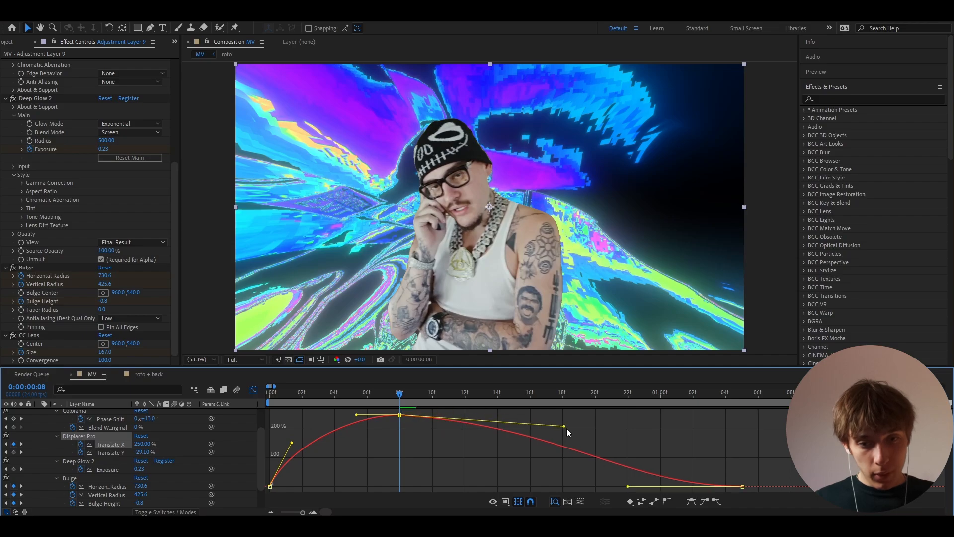
pyautogui.moveTo(627, 486); pyautogui.dragTo(558, 483)
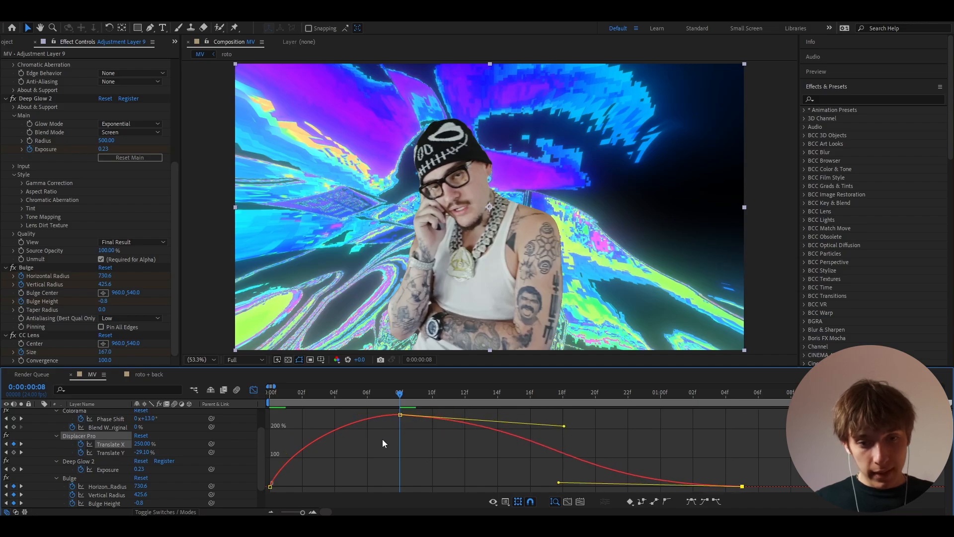
pyautogui.click(400, 414)
pyautogui.moveTo(356, 415); pyautogui.dragTo(319, 420)
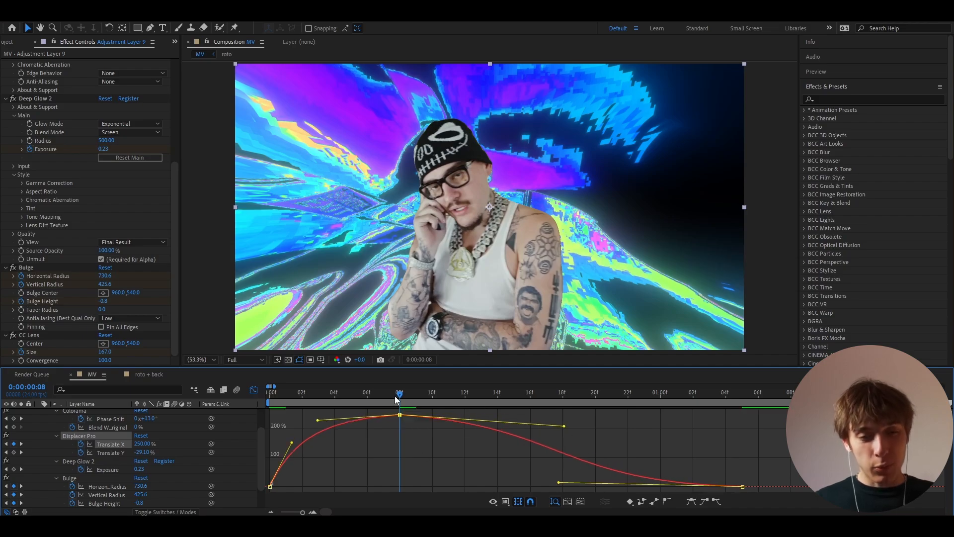
pyautogui.moveTo(399, 393); pyautogui.dragTo(241, 401)
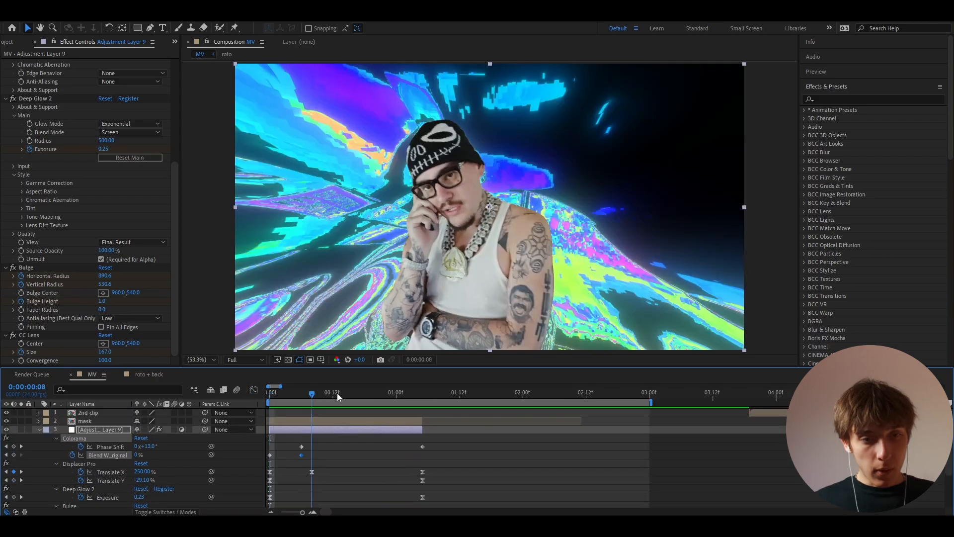
pyautogui.moveTo(337, 392); pyautogui.dragTo(400, 396)
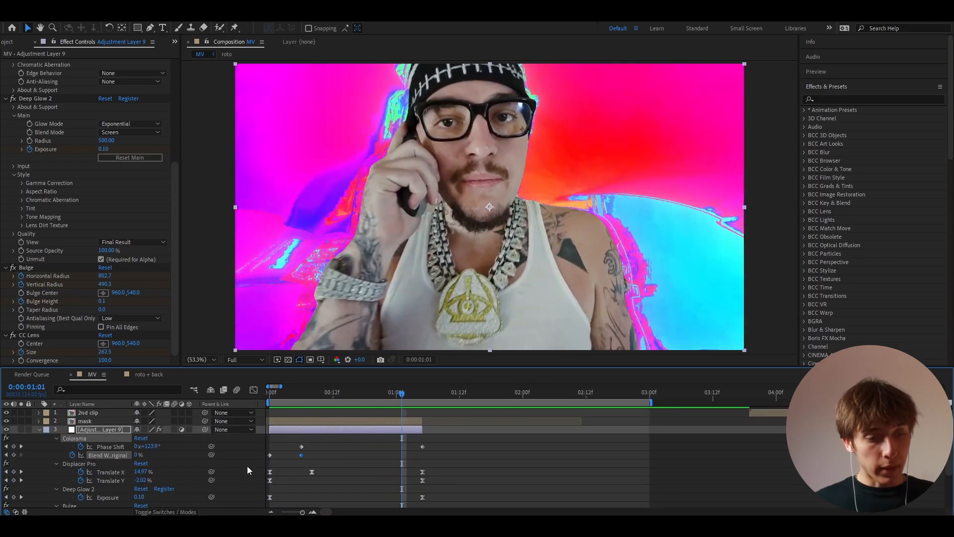
# Step: Keyframe Colorama Blend With Original at 0% on frame 1:05 and preview
pyautogui.click(325, 461)
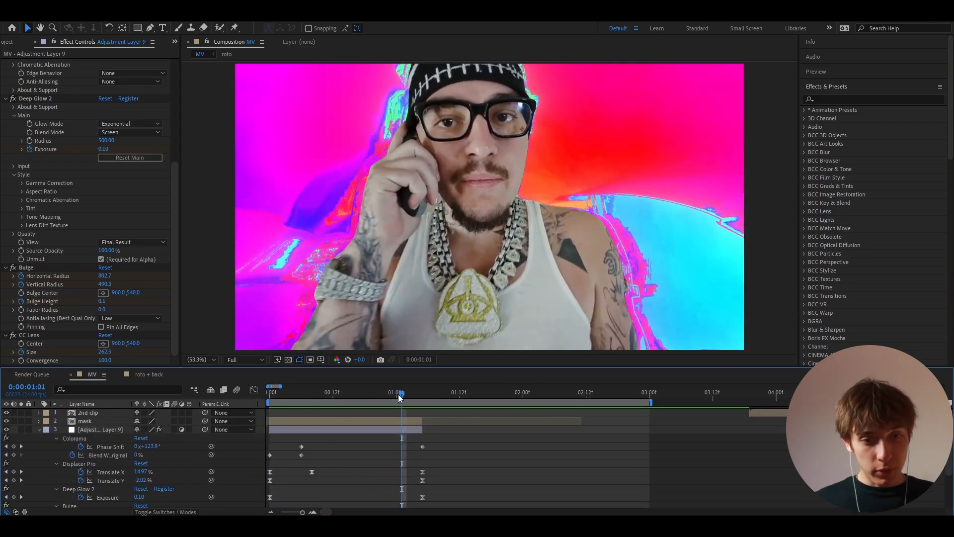
pyautogui.press('pagedown')
pyautogui.press('pagedown')
pyautogui.press('pagedown')
pyautogui.press('pagedown')
pyautogui.click(138, 455)
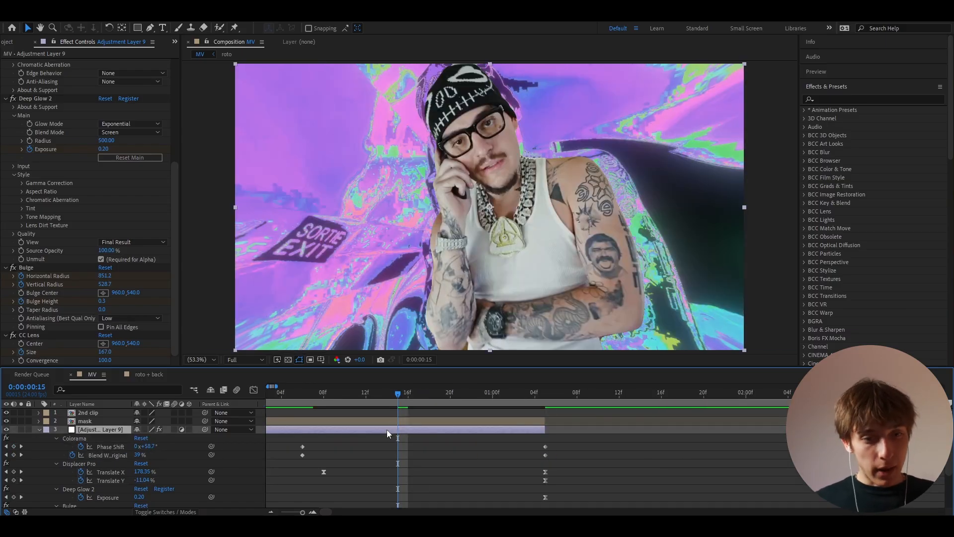
pyautogui.click(139, 455)
pyautogui.write('0')
pyautogui.press('Return')
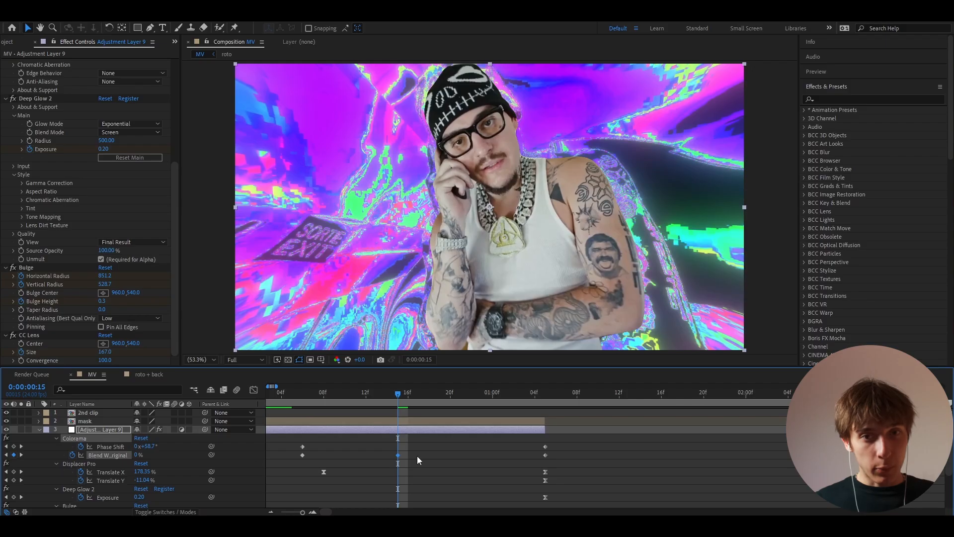
pyautogui.scroll(-3, 417, 455)
pyautogui.press('space')
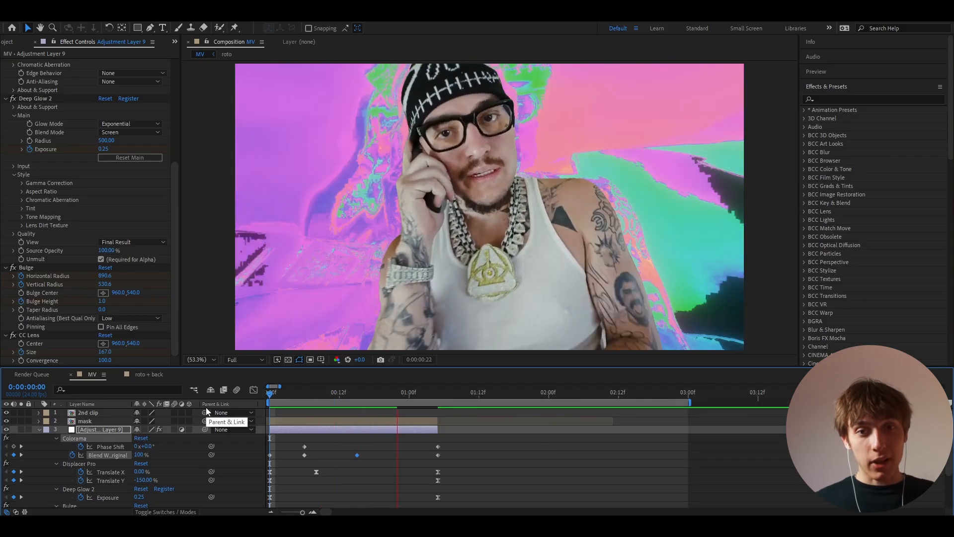
# Step: Shift the Blend With Original keyframe earlier, end the work area at the adjustment layer, and preview
pyautogui.moveTo(439, 456); pyautogui.dragTo(403, 455)
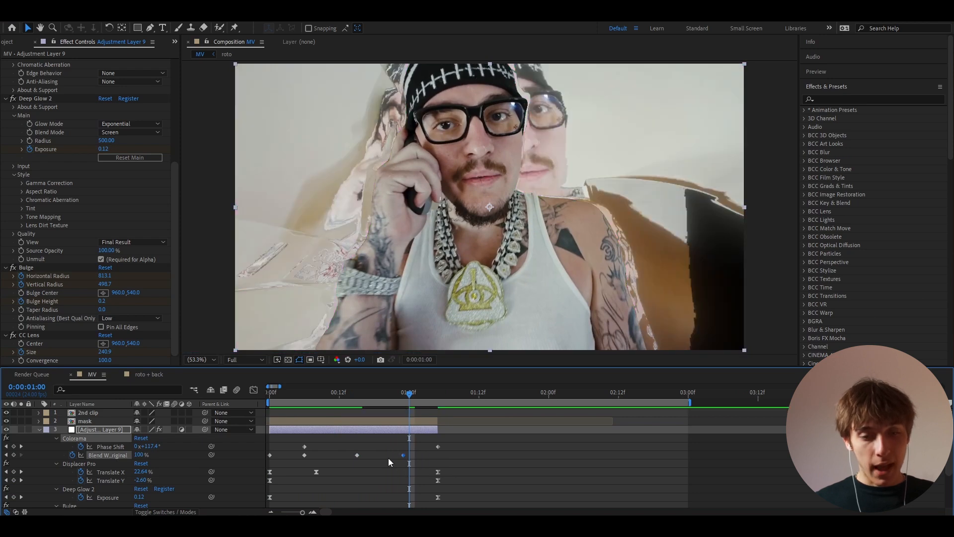
pyautogui.scroll(3, 389, 459)
pyautogui.moveTo(432, 396); pyautogui.dragTo(191, 403)
pyautogui.scroll(-3, 411, 418)
pyautogui.hotkey('ctrl', 'alt', 'b')
pyautogui.press('space')
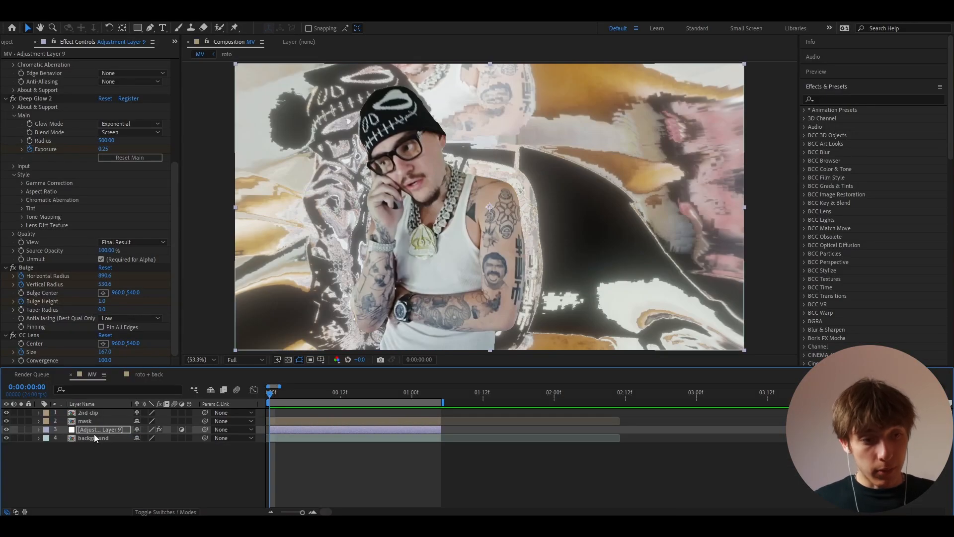
# Step: Pre-compose the mask, effects adjustment and background layers as 'finished' and preview the opening
pyautogui.moveTo(59, 421); pyautogui.dragTo(59, 438)
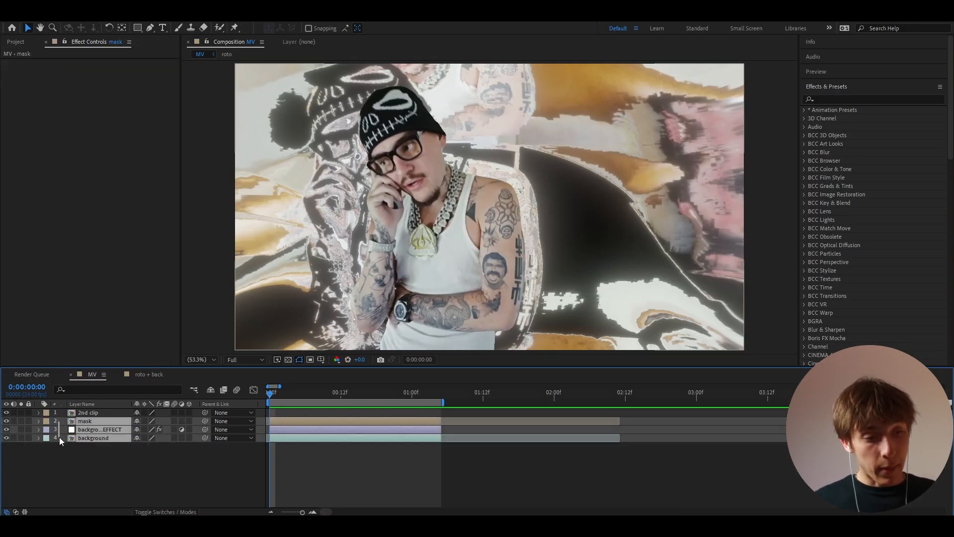
pyautogui.rightClick(84, 429)
pyautogui.click(104, 388)
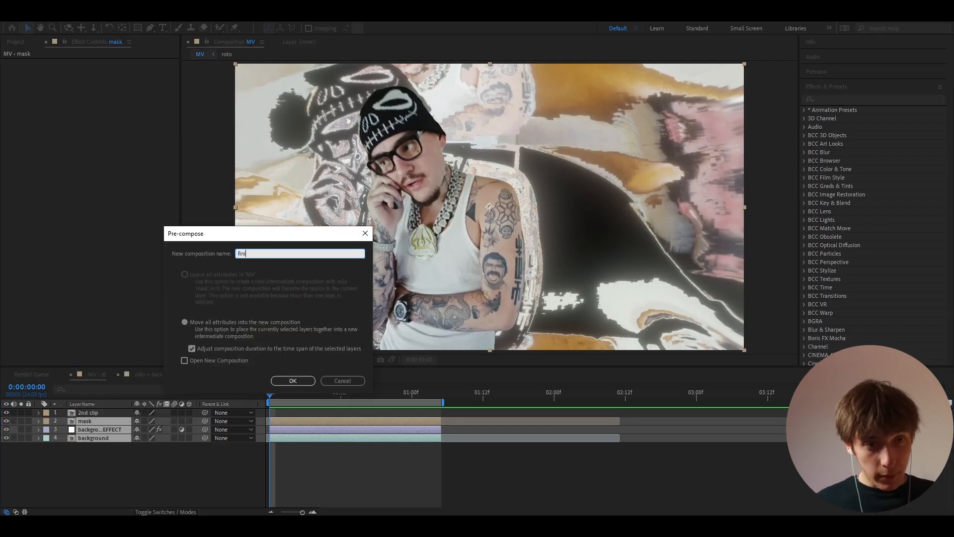
pyautogui.write('finished')
pyautogui.click(293, 381)
pyautogui.press('=')
pyautogui.moveTo(272, 393); pyautogui.dragTo(246, 392)
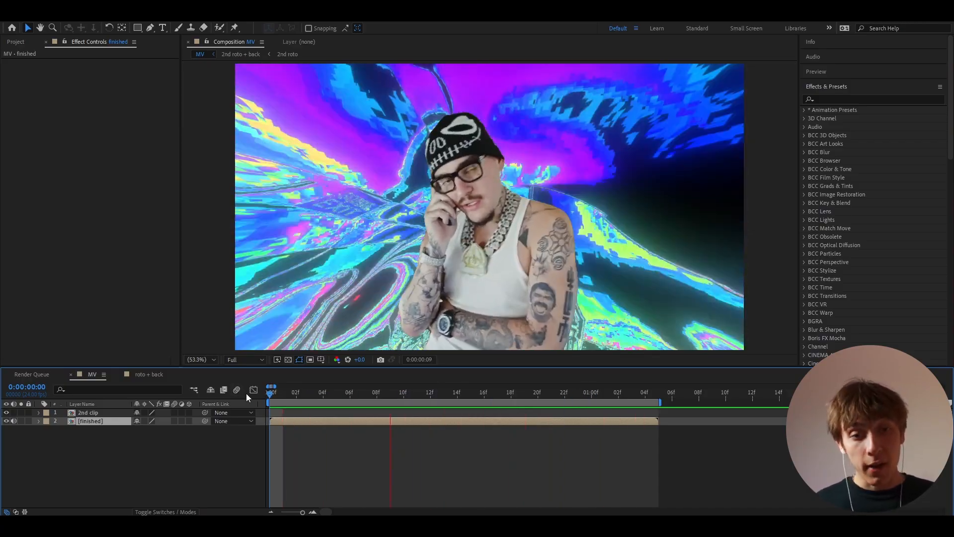
# Step: Add a new adjustment layer and apply the RGB Melt Distortion preset from Impact Presets V2
pyautogui.press('space')
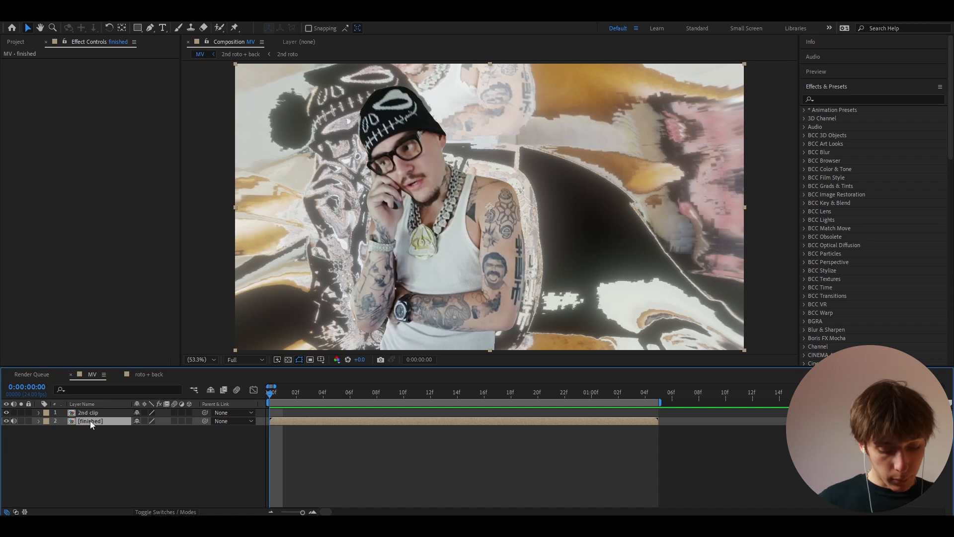
pyautogui.hotkey('ctrl', 'alt', 'y')
pyautogui.click(804, 110)
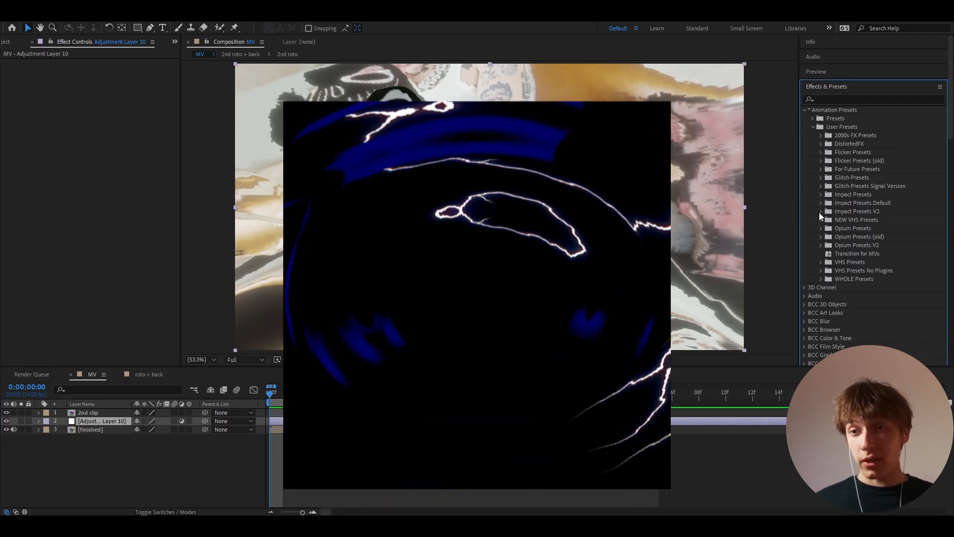
pyautogui.click(820, 211)
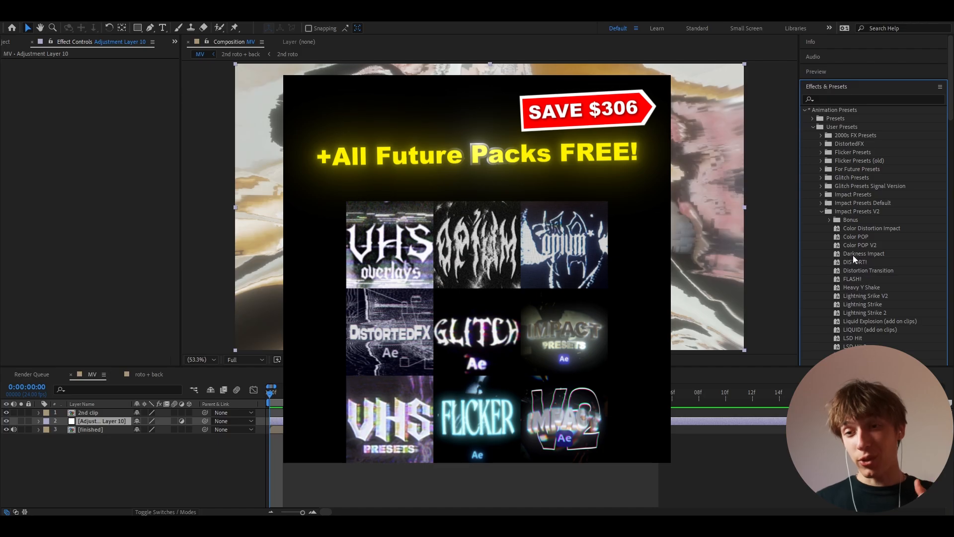
pyautogui.scroll(-4, 853, 255)
pyautogui.moveTo(855, 297); pyautogui.dragTo(281, 421)
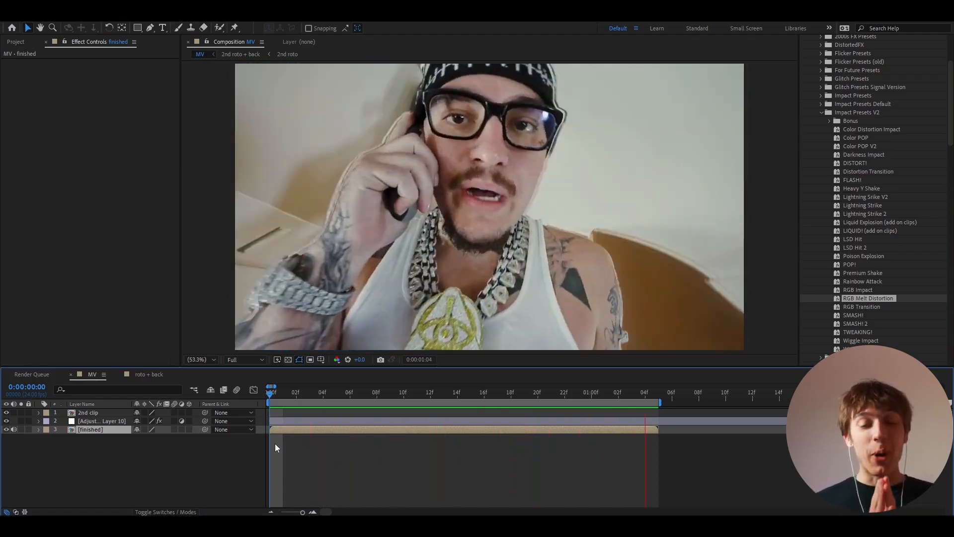
# Step: Remove RGB Melt Distortion from Adjustment Layer 10, apply the POP! preset, and preview
pyautogui.click(279, 421)
pyautogui.click(94, 199)
pyautogui.hotkey('ctrl', 'a')
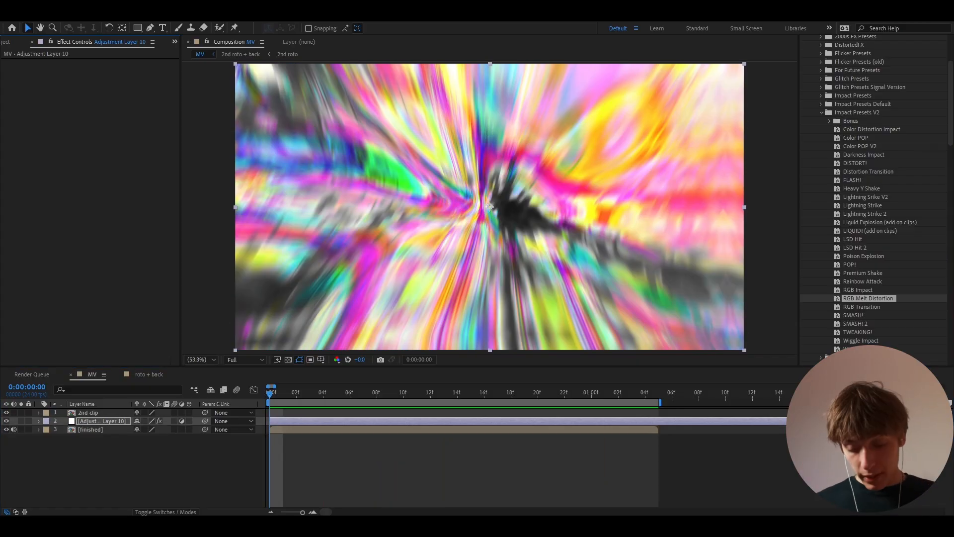
pyautogui.press('Delete')
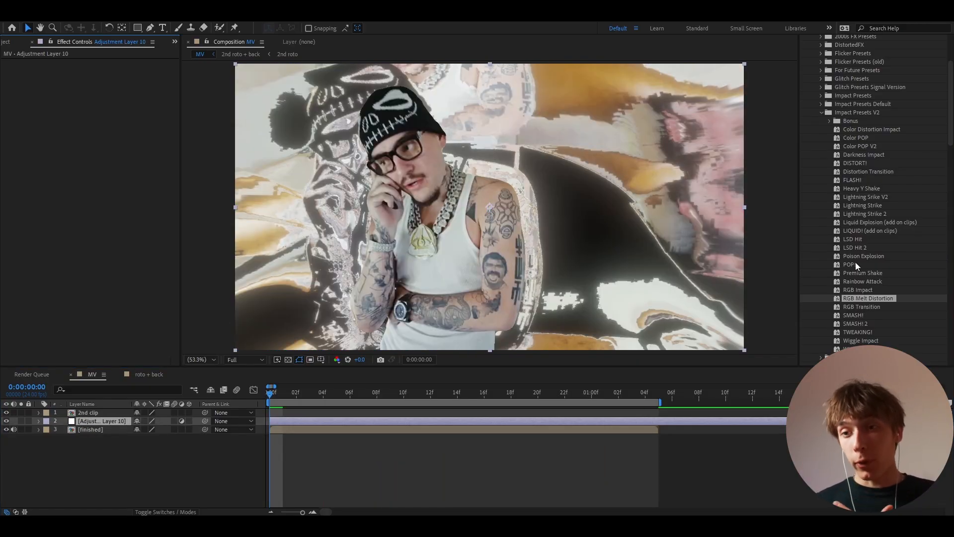
pyautogui.moveTo(851, 264); pyautogui.dragTo(286, 421)
pyautogui.click(286, 430)
pyautogui.press('space')
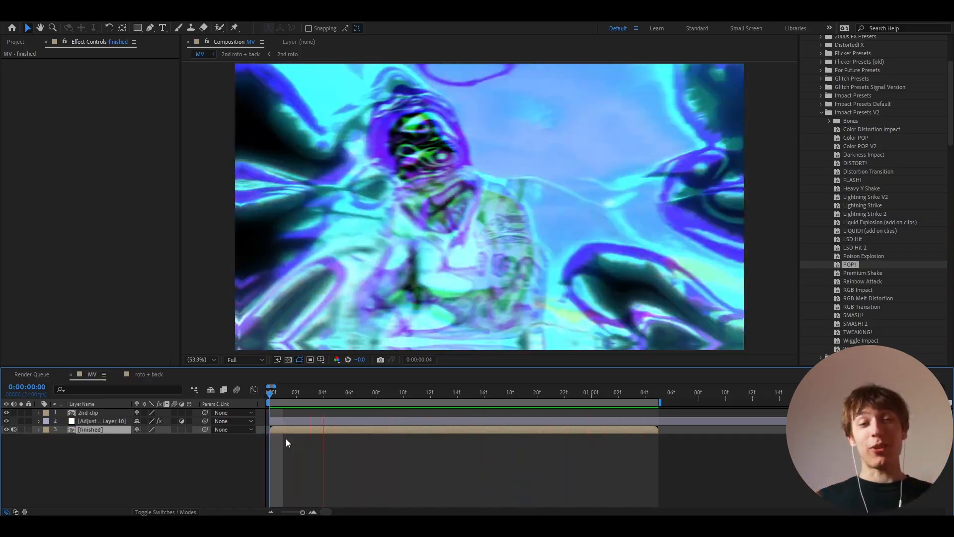
# Step: Add the Heavy Y Shake preset to Adjustment Layer 10 and preview
pyautogui.click(285, 421)
pyautogui.moveTo(852, 190); pyautogui.dragTo(285, 422)
pyautogui.click(282, 428)
pyautogui.press('space')
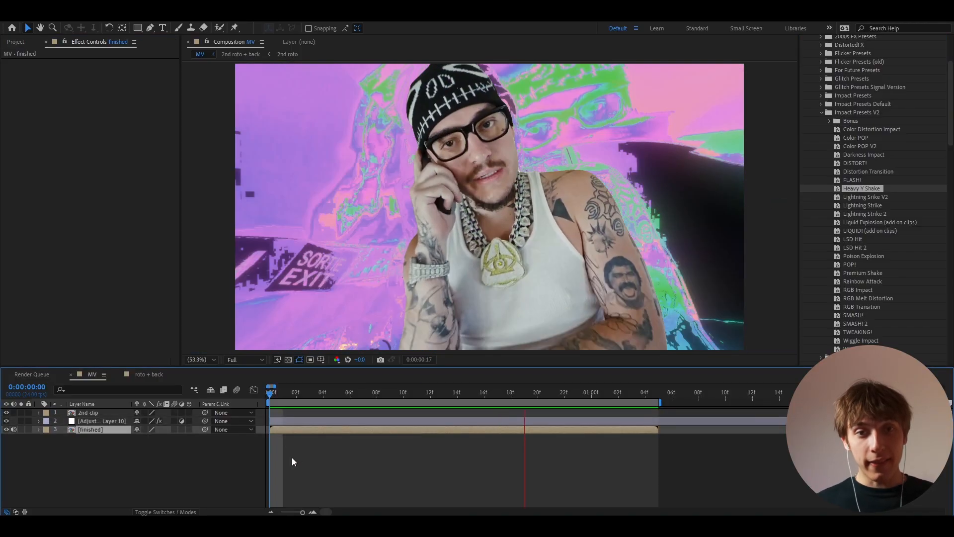